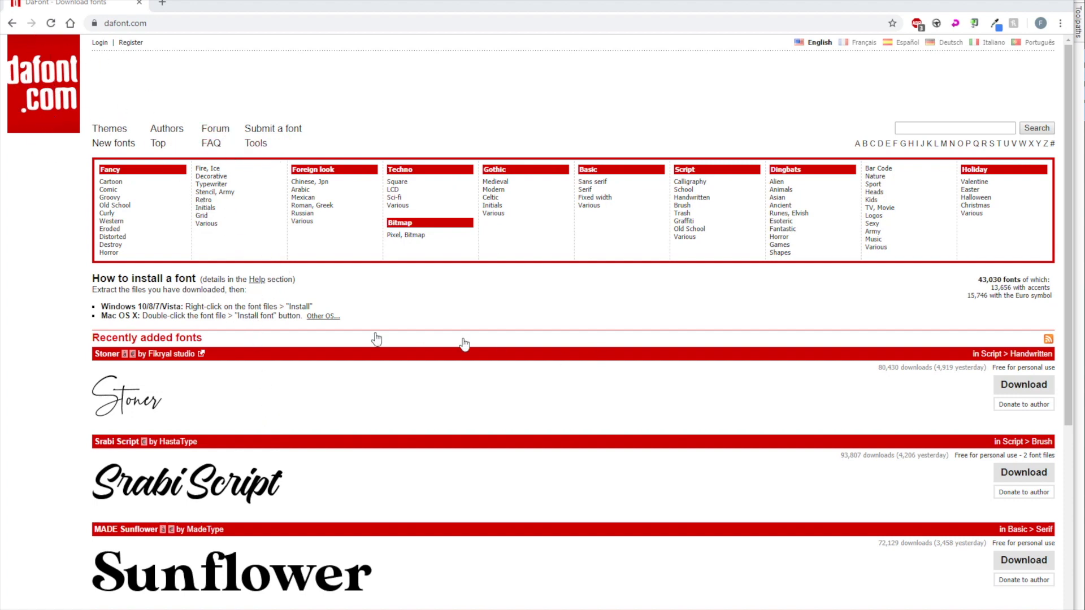
Browse the recently added fonts and the Script > Brush category, and return to the home page
{"action": "scroll", "coordinate": [347, 293], "scroll_direction": "down", "scroll_amount": 5}
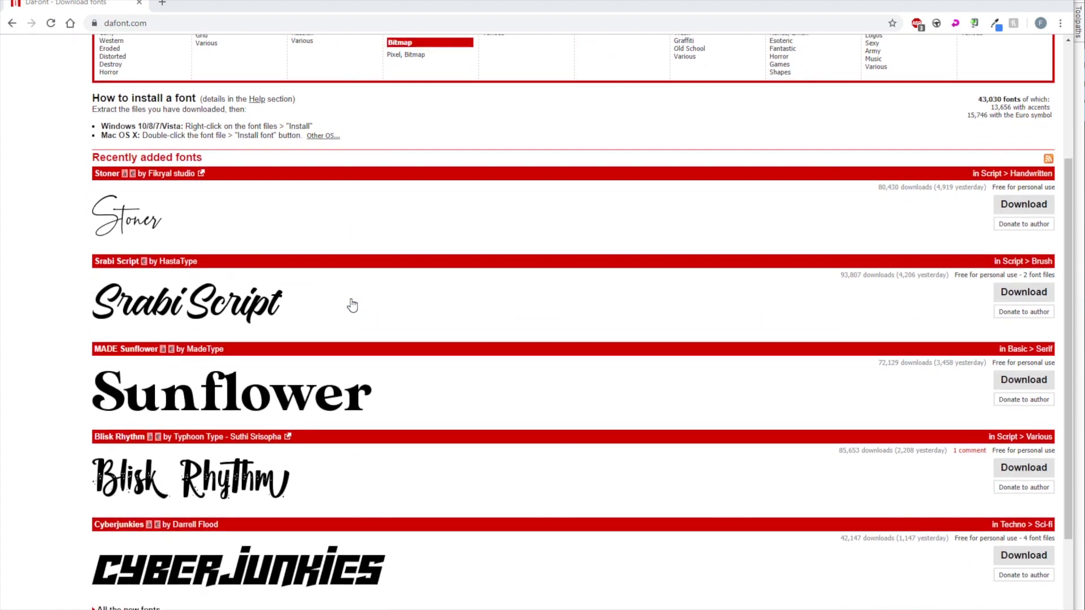
{"action": "scroll", "coordinate": [322, 332], "scroll_direction": "up", "scroll_amount": 3}
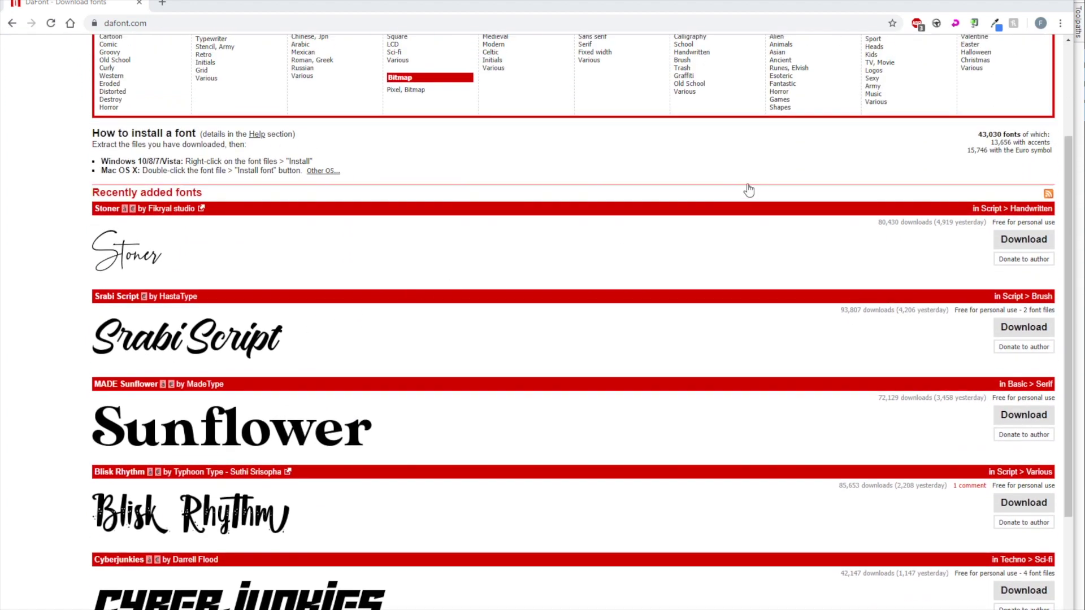
{"action": "scroll", "coordinate": [485, 271], "scroll_direction": "up", "scroll_amount": 1}
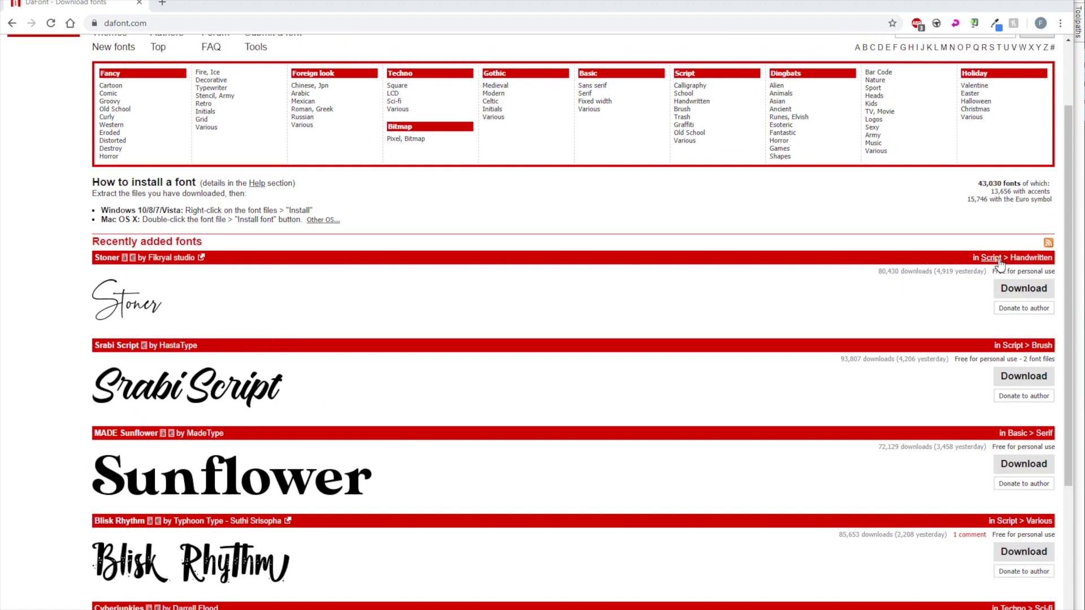
{"action": "left_click", "coordinate": [1041, 345]}
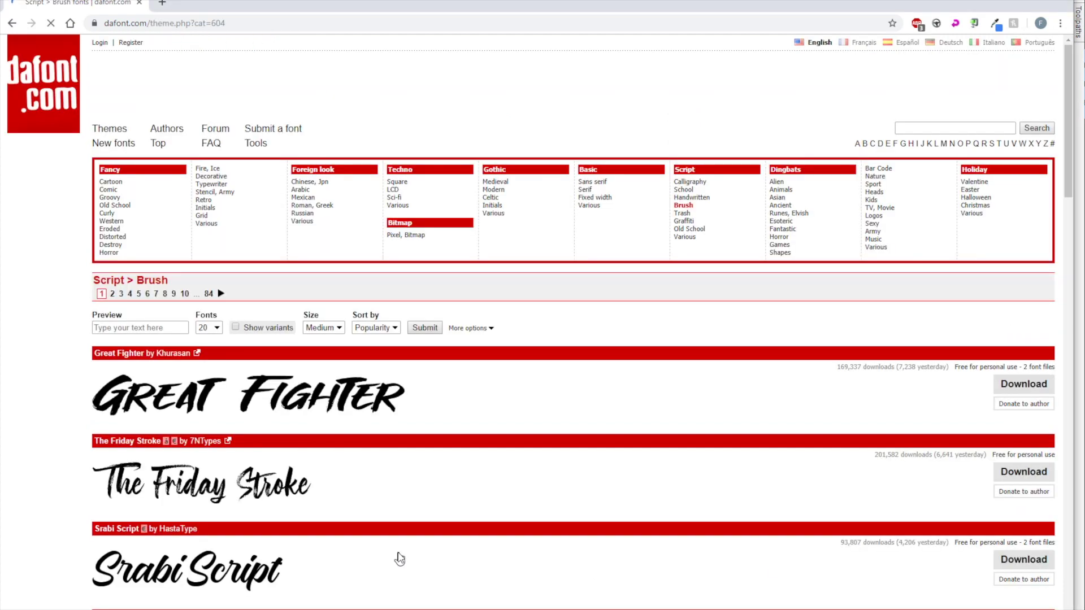
{"action": "scroll", "coordinate": [299, 395], "scroll_direction": "down", "scroll_amount": 5}
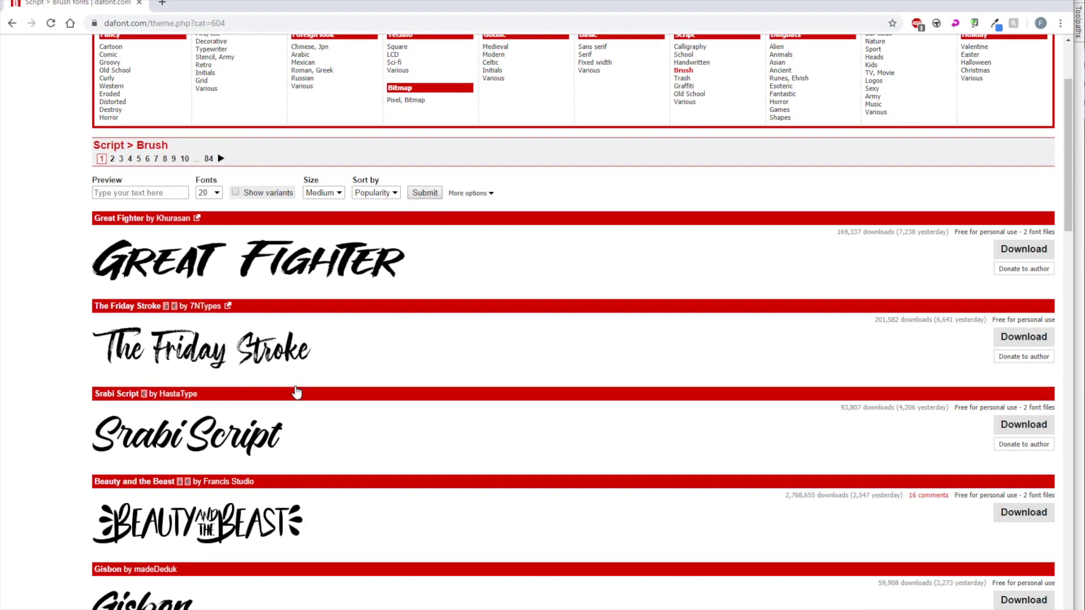
{"action": "scroll", "coordinate": [208, 473], "scroll_direction": "down", "scroll_amount": 2}
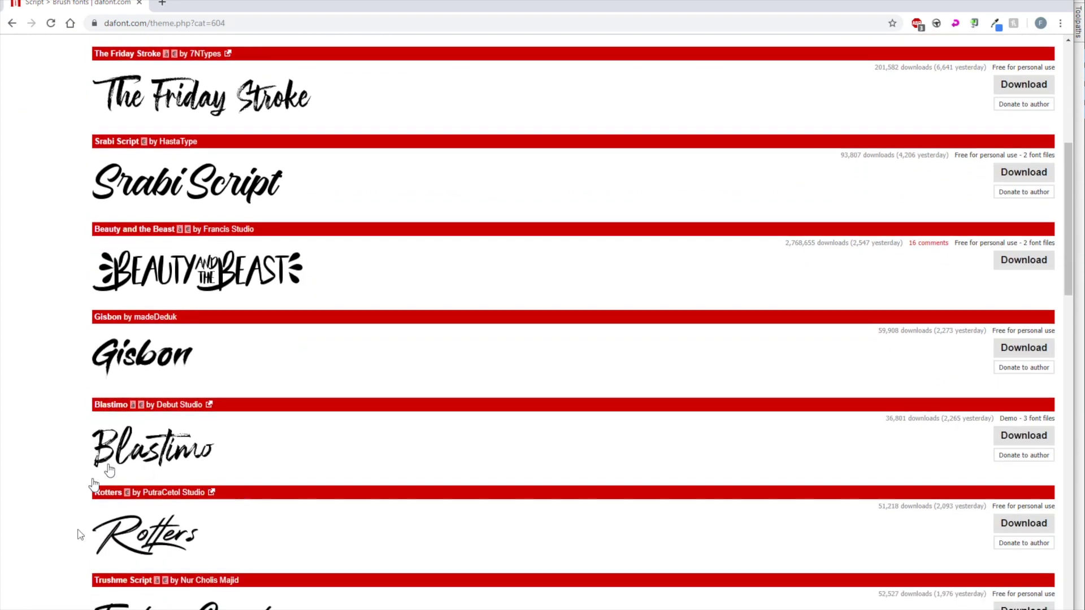
{"action": "scroll", "coordinate": [90, 509], "scroll_direction": "down", "scroll_amount": 2}
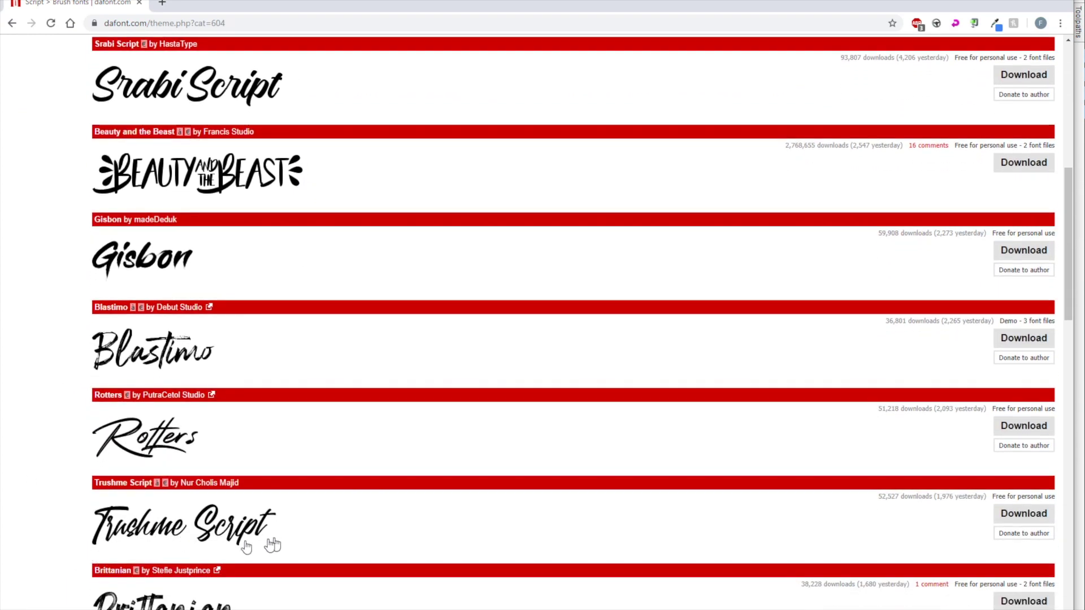
{"action": "scroll", "coordinate": [254, 528], "scroll_direction": "down", "scroll_amount": 4}
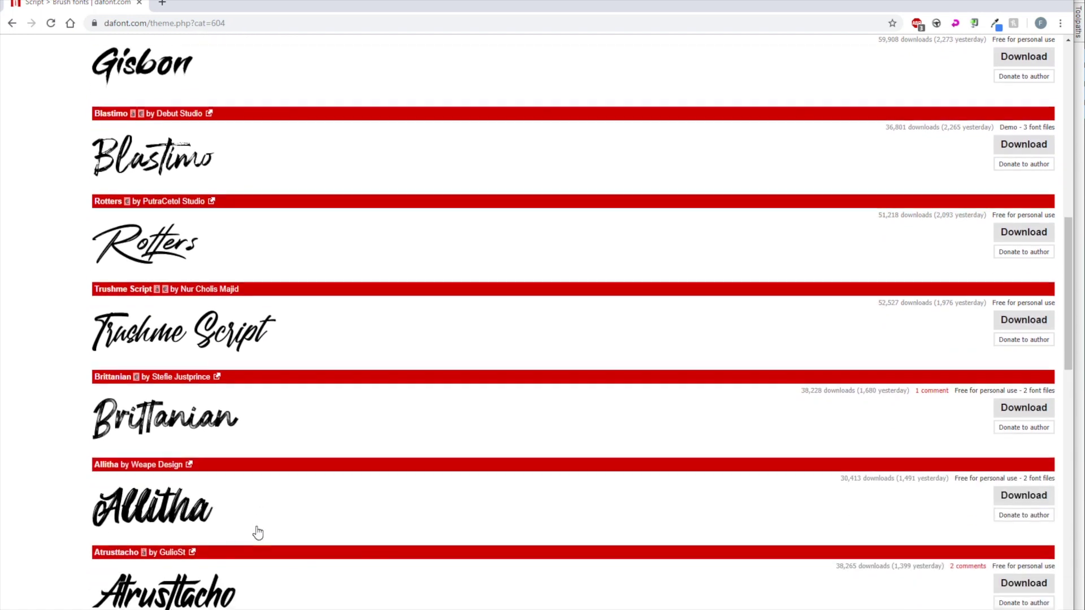
{"action": "scroll", "coordinate": [254, 531], "scroll_direction": "up", "scroll_amount": 10}
{"action": "scroll", "coordinate": [86, 188], "scroll_direction": "up", "scroll_amount": 2}
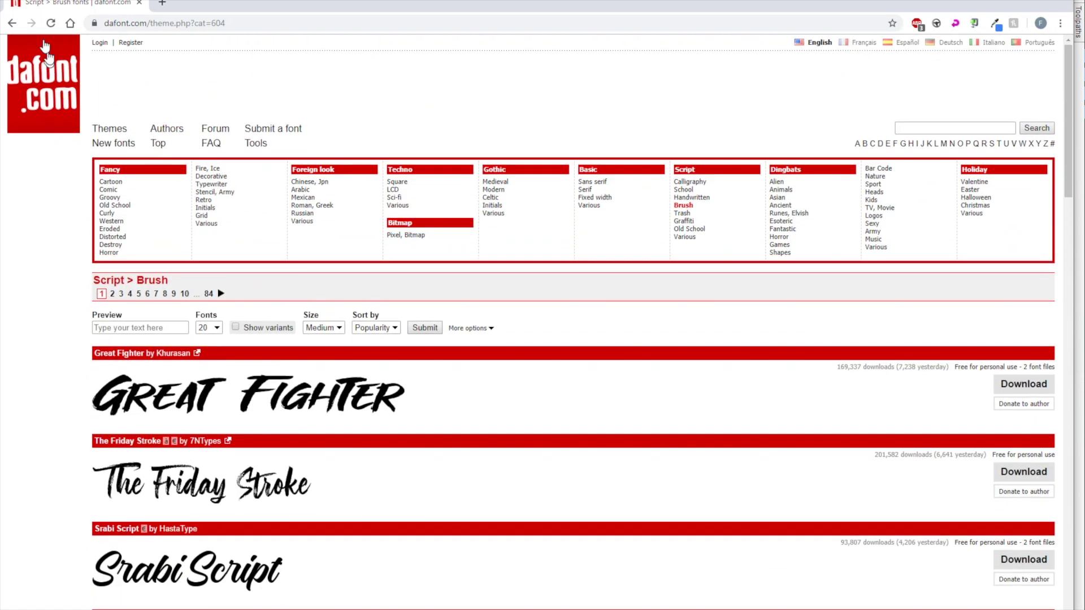
{"action": "left_click", "coordinate": [46, 48]}
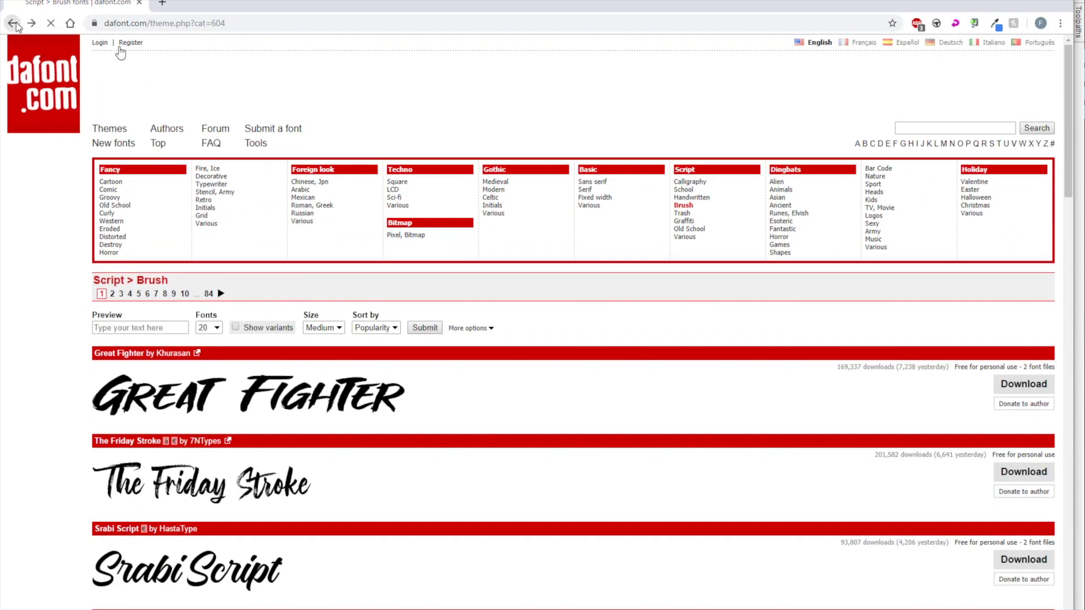
Browse the Script > Calligraphy category and open the details page of the Welcome font
{"action": "scroll", "coordinate": [285, 416], "scroll_direction": "down", "scroll_amount": 2}
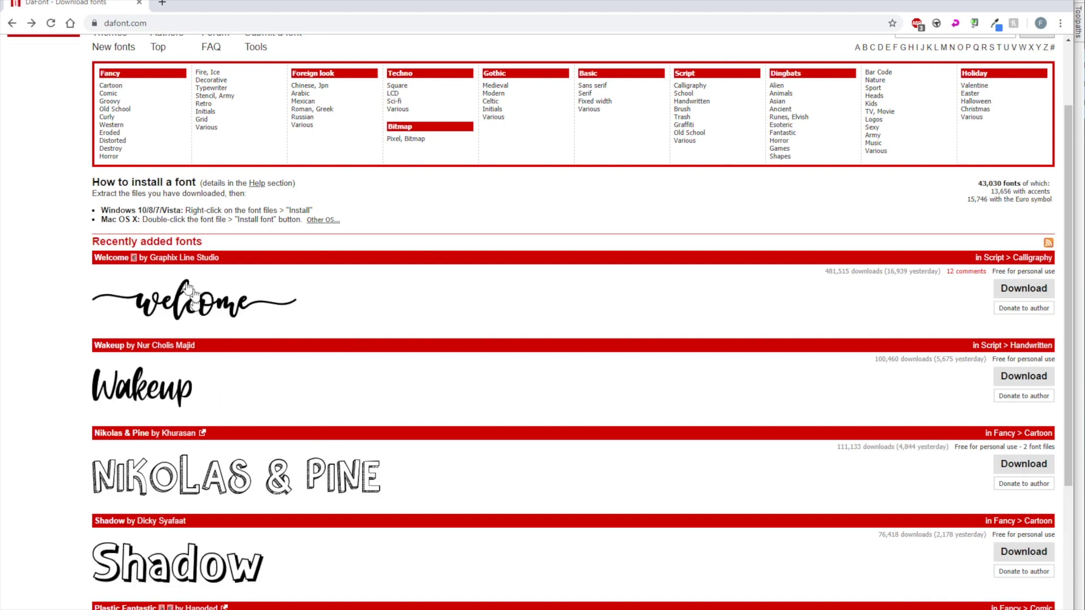
{"action": "left_click", "coordinate": [1032, 258]}
{"action": "scroll", "coordinate": [318, 339], "scroll_direction": "down", "scroll_amount": 2}
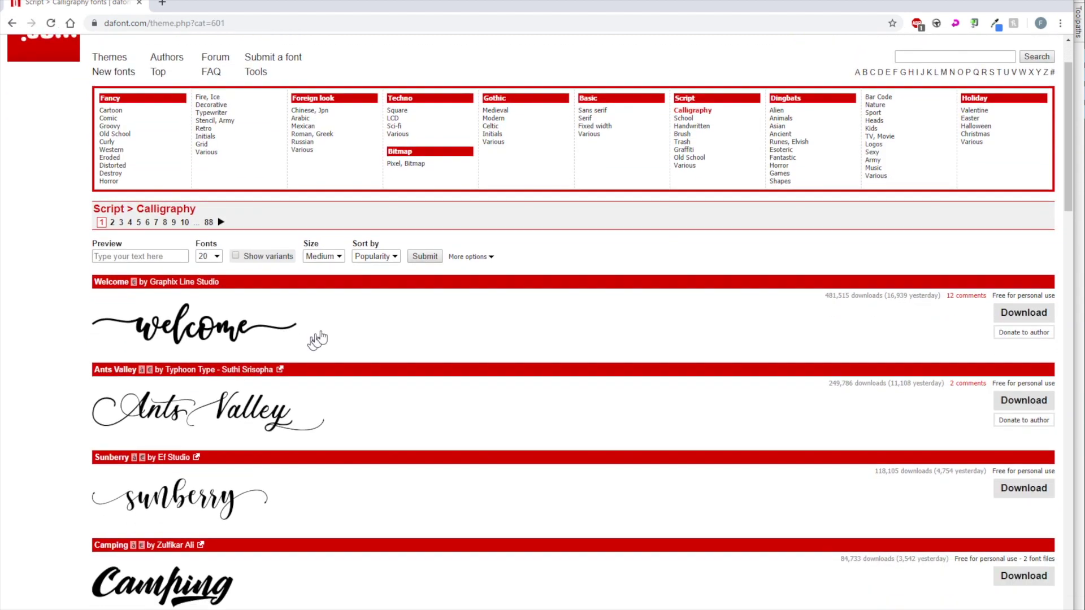
{"action": "scroll", "coordinate": [317, 339], "scroll_direction": "down", "scroll_amount": 2}
{"action": "scroll", "coordinate": [165, 298], "scroll_direction": "up", "scroll_amount": 1}
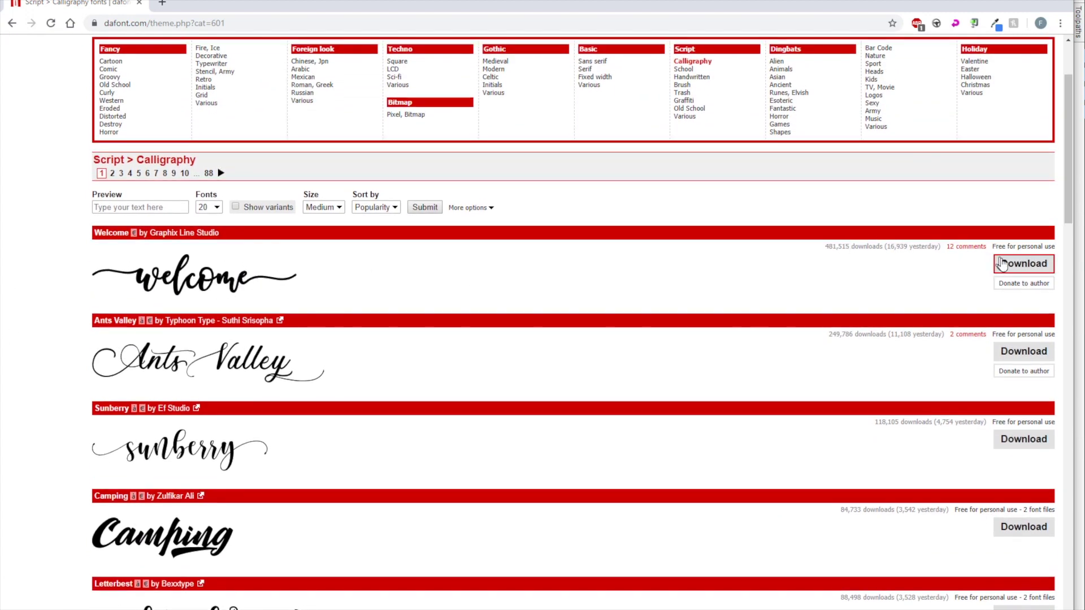
{"action": "left_click", "coordinate": [231, 282]}
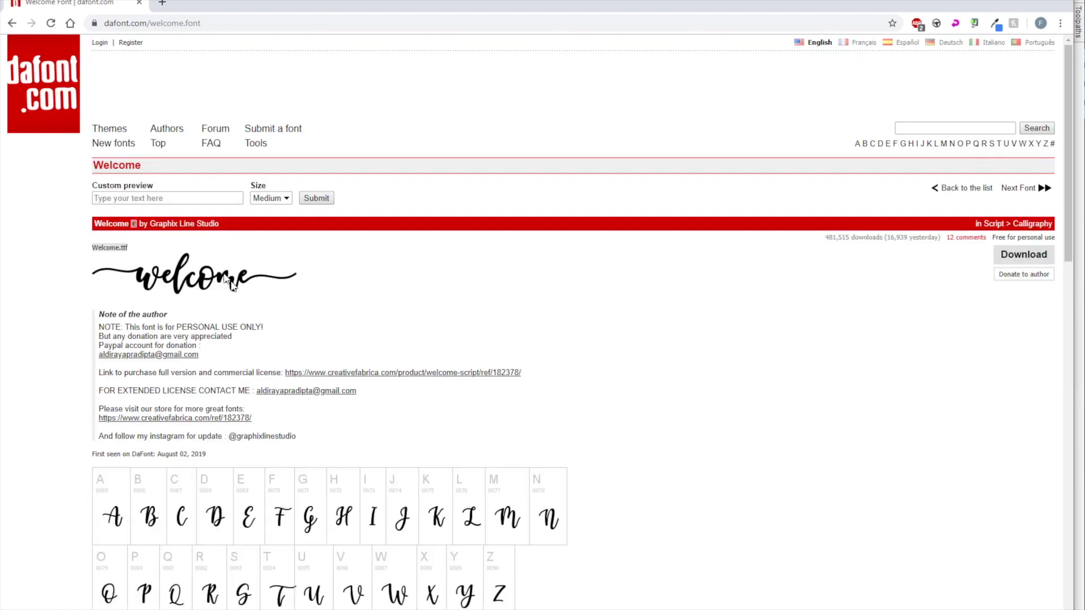
Preview the sign's first name in the Welcome font at Large size, and switch to VCarve Desktop
{"action": "left_click", "coordinate": [181, 198]}
{"action": "type", "text": "Mallory"}
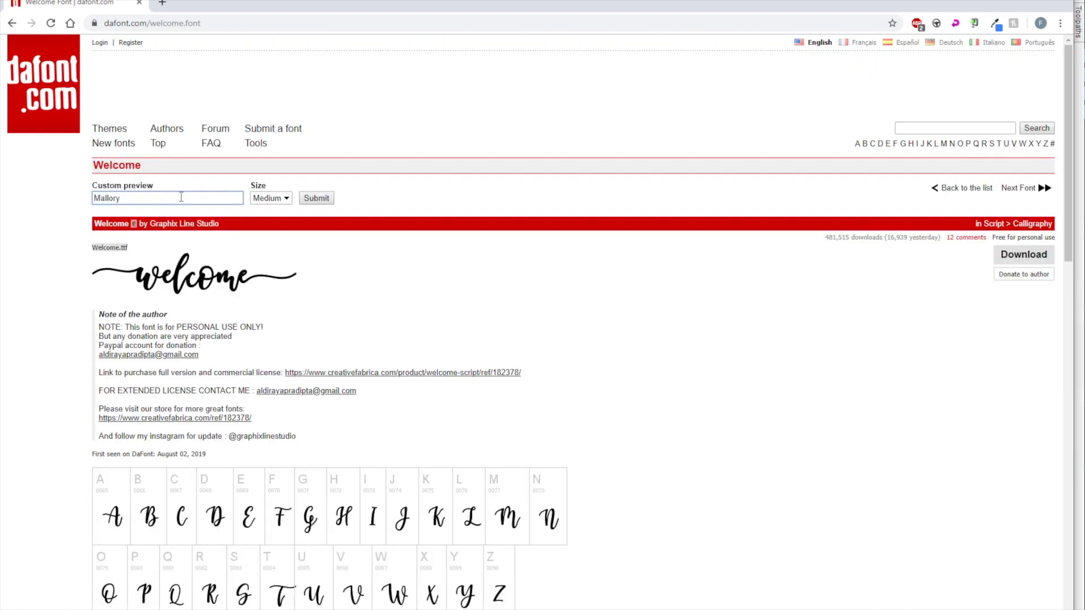
{"action": "left_click", "coordinate": [285, 198]}
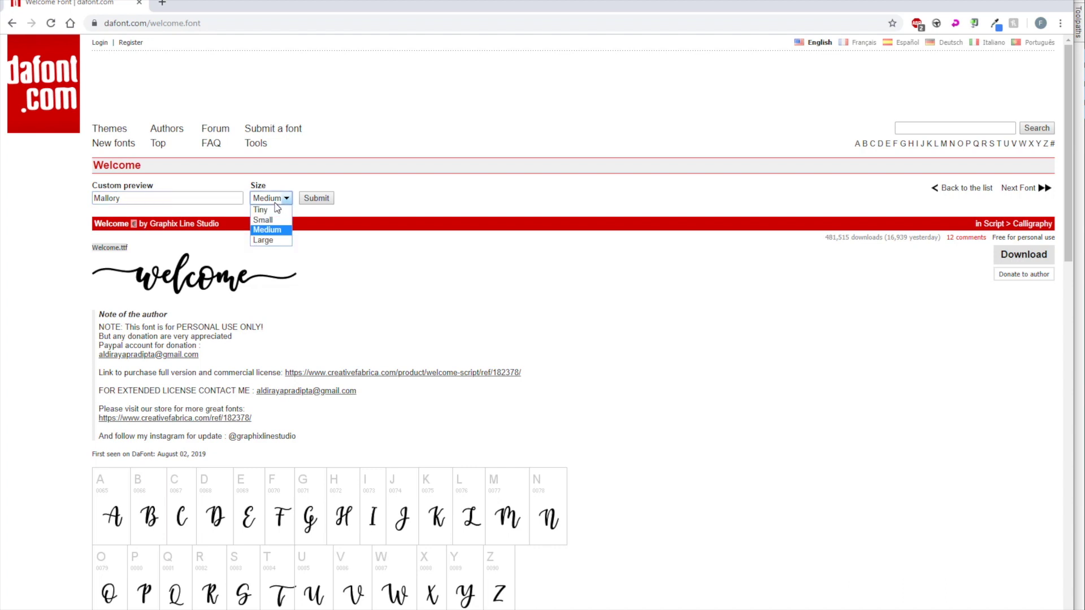
{"action": "left_click", "coordinate": [286, 240]}
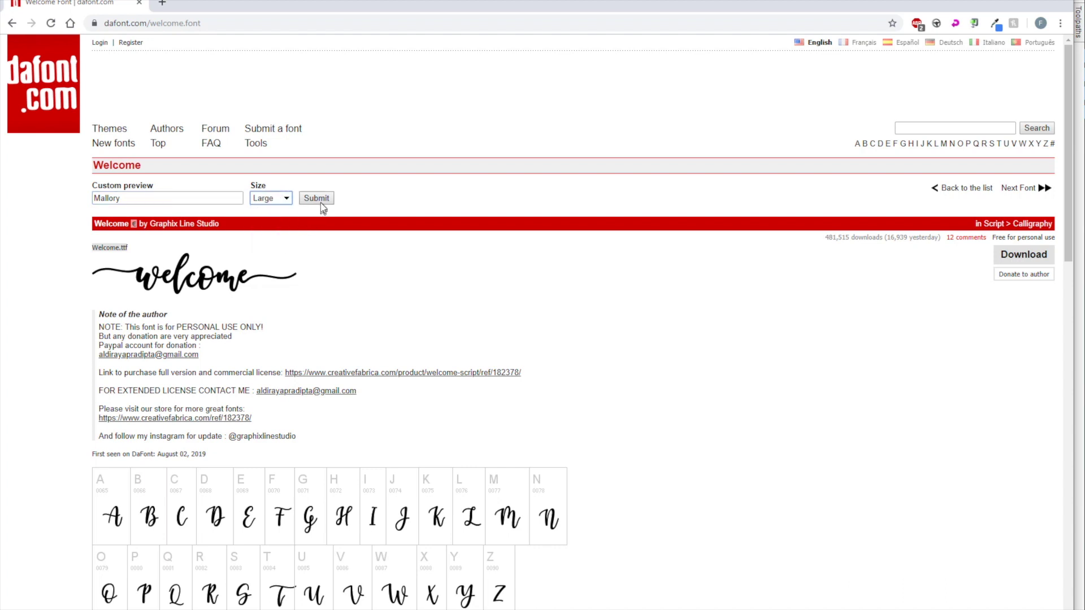
{"action": "left_click", "coordinate": [317, 198]}
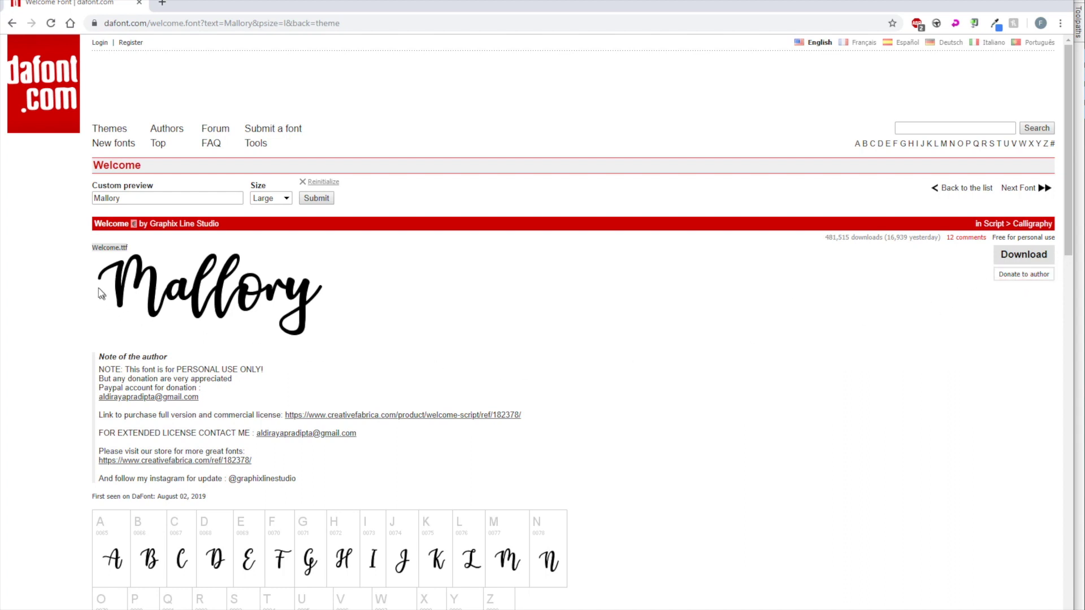
{"action": "key", "text": "alt+Tab"}
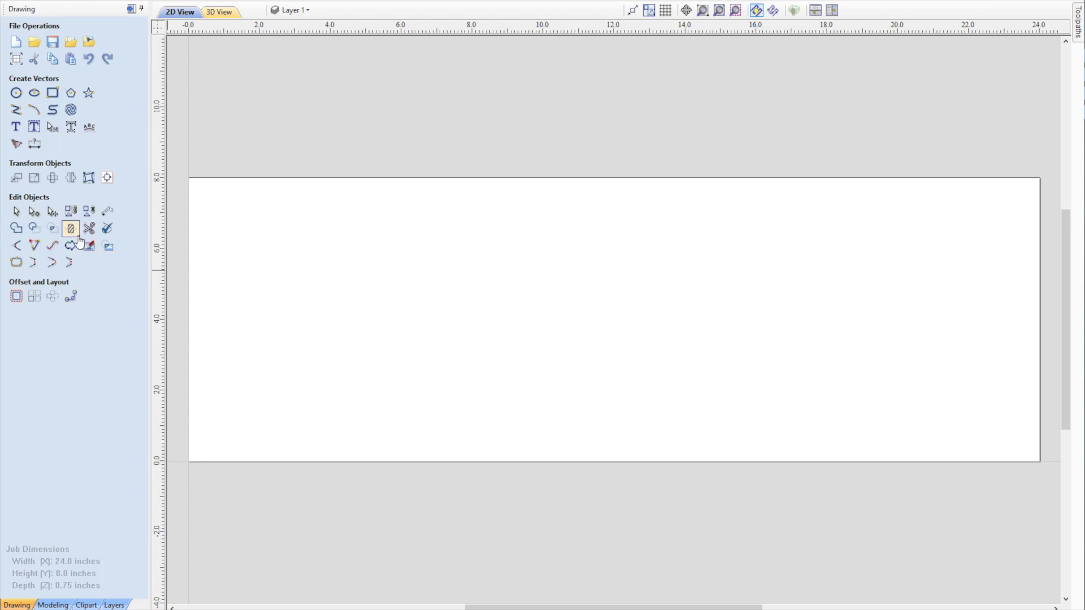
{"action": "left_click", "coordinate": [18, 3]}
{"action": "left_click", "coordinate": [25, 32]}
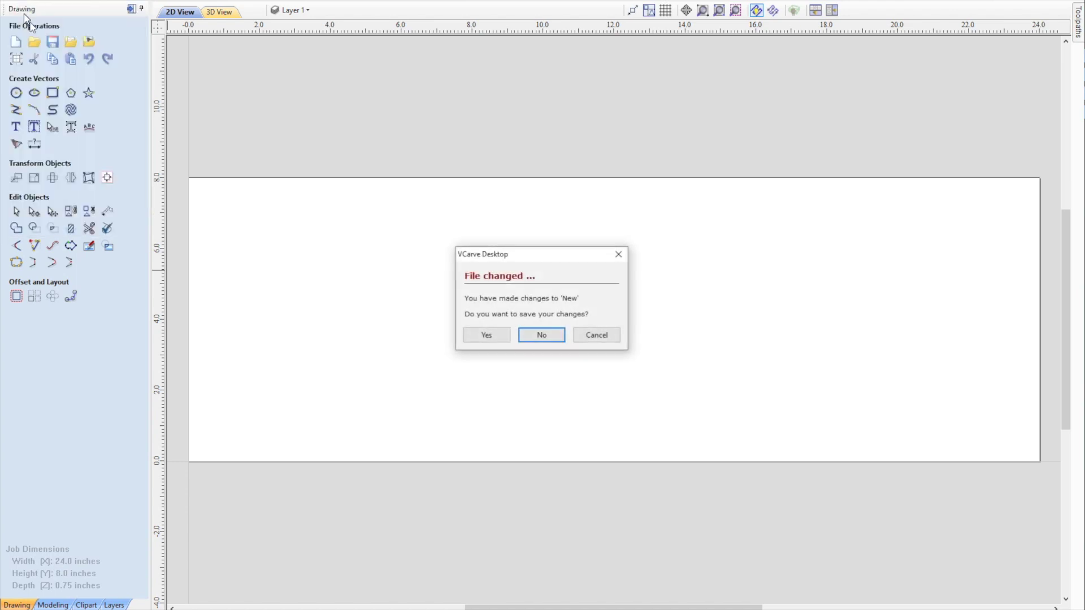
{"action": "left_click", "coordinate": [502, 339]}
{"action": "left_click", "coordinate": [655, 435]}
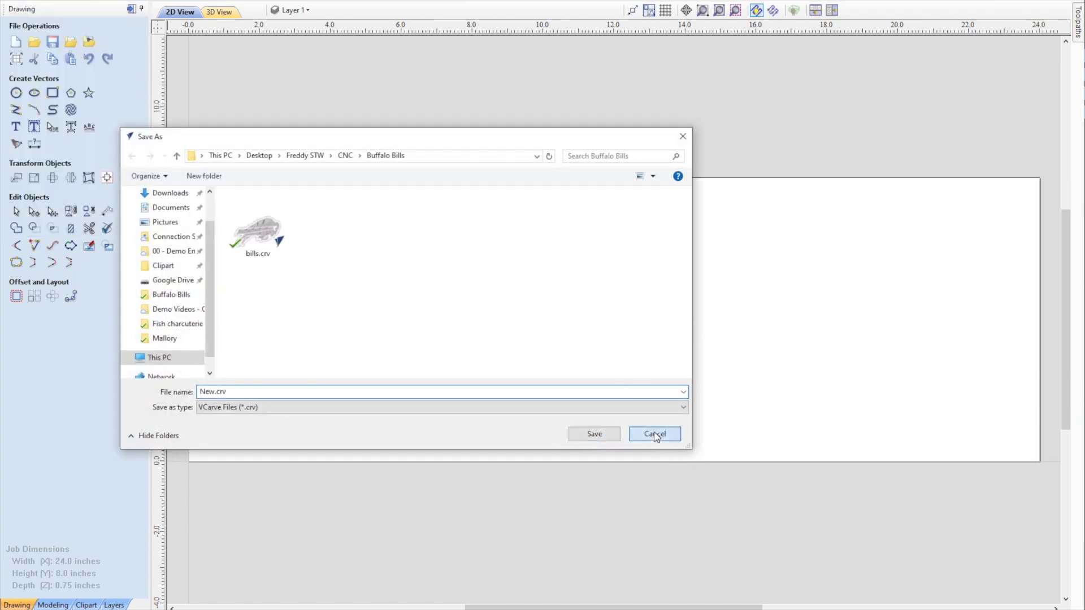
Create a new single-sided job 24 inches wide, 8 inches high and 0.75 inches thick, discarding the old job's changes
{"action": "left_click", "coordinate": [19, 3]}
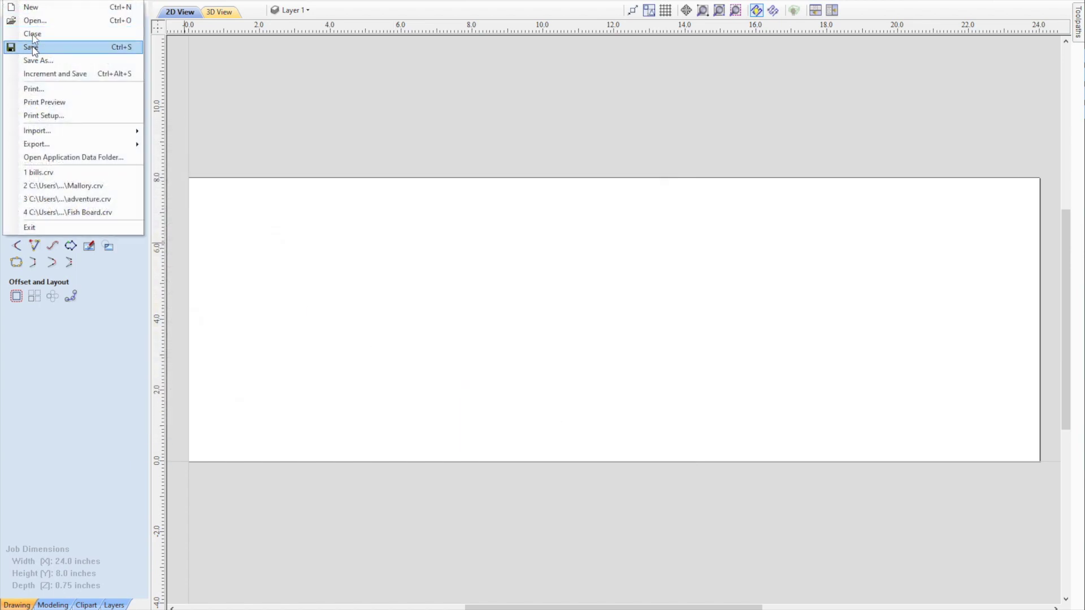
{"action": "left_click", "coordinate": [33, 10]}
{"action": "left_click", "coordinate": [541, 334]}
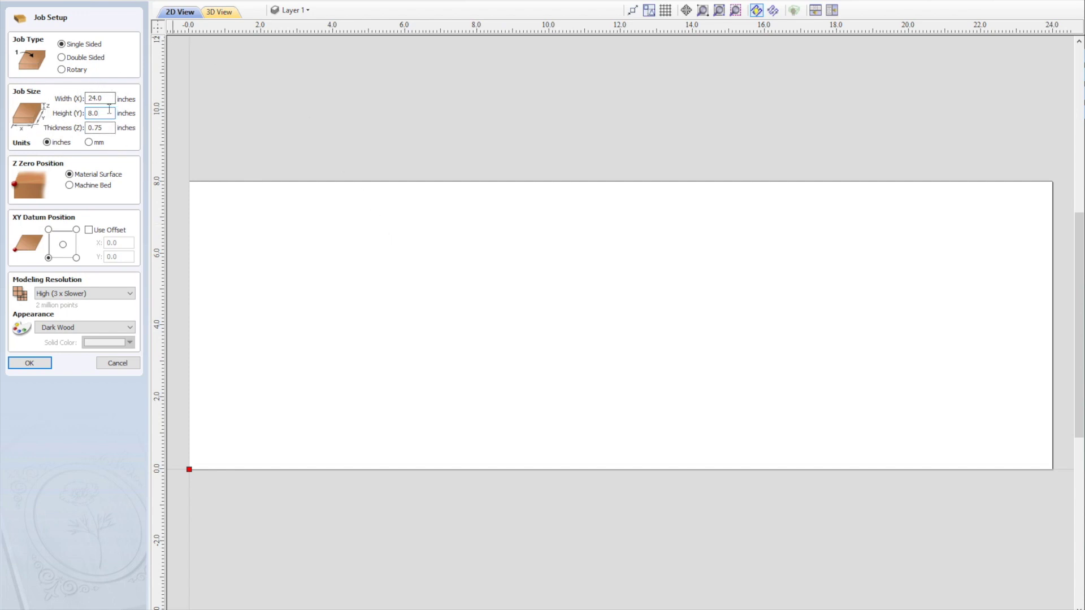
{"action": "left_click", "coordinate": [40, 362]}
{"action": "double_click", "coordinate": [99, 128]}
{"action": "left_click", "coordinate": [30, 363]}
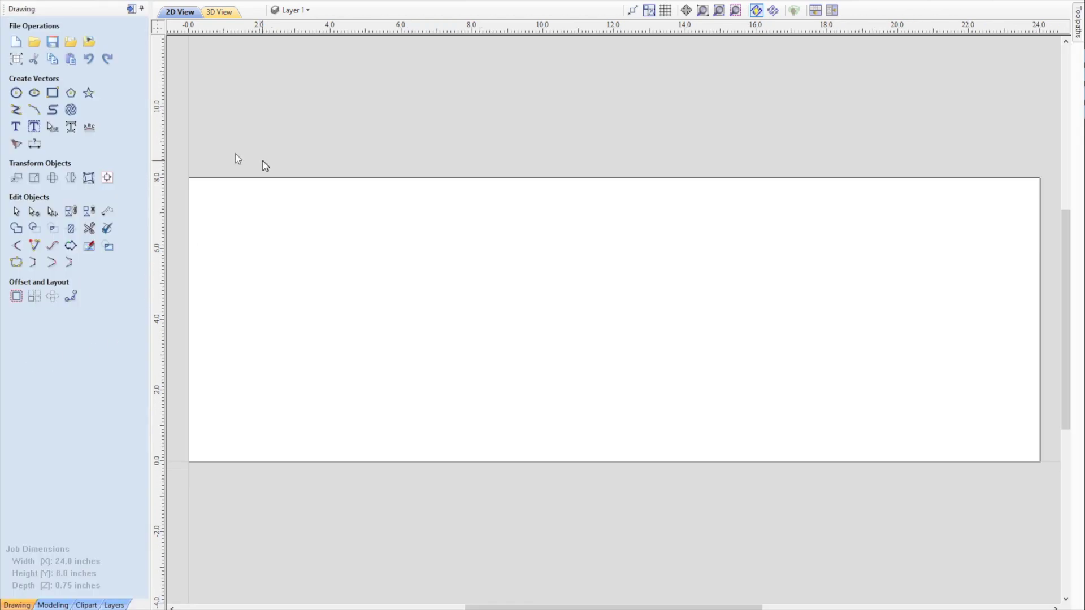
Create center-aligned text of the sign's first name in the boulevard TrueType font with a 5.5-inch text height
{"action": "left_click", "coordinate": [16, 127]}
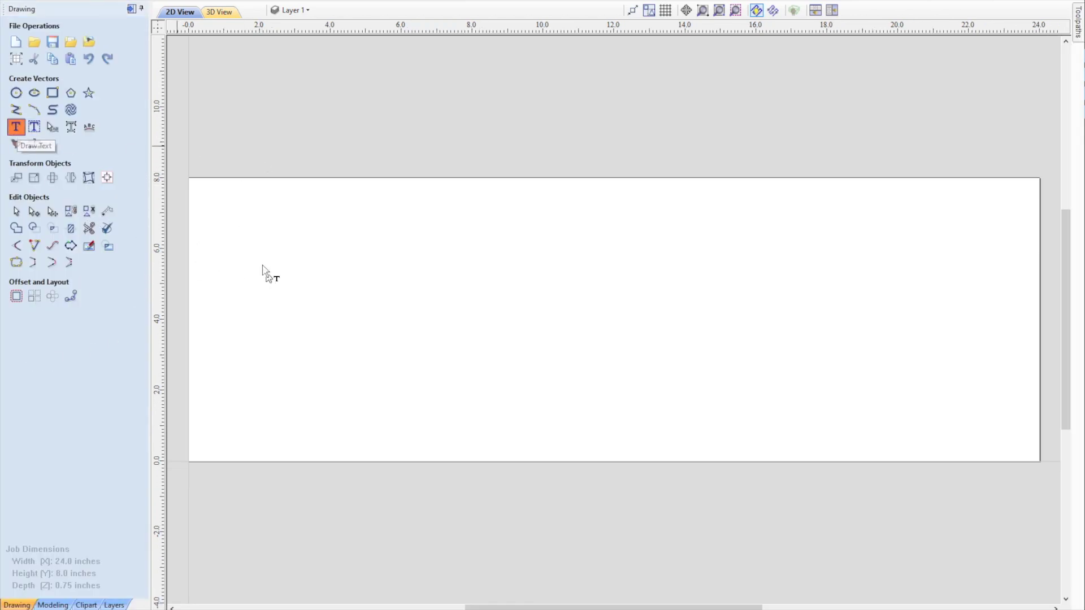
{"action": "type", "text": "Mallory"}
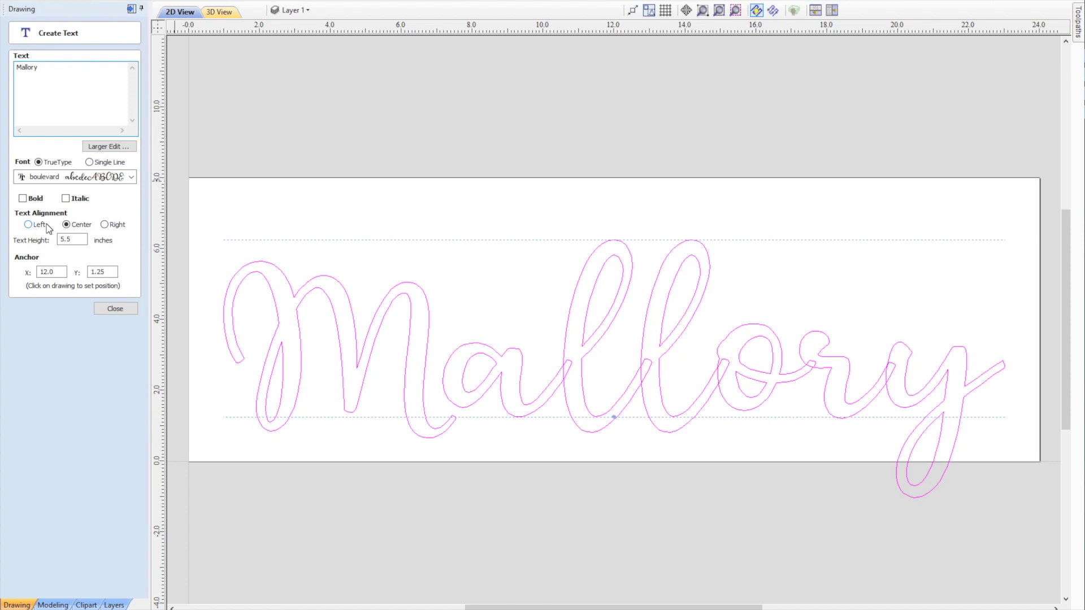
{"action": "left_click", "coordinate": [108, 309]}
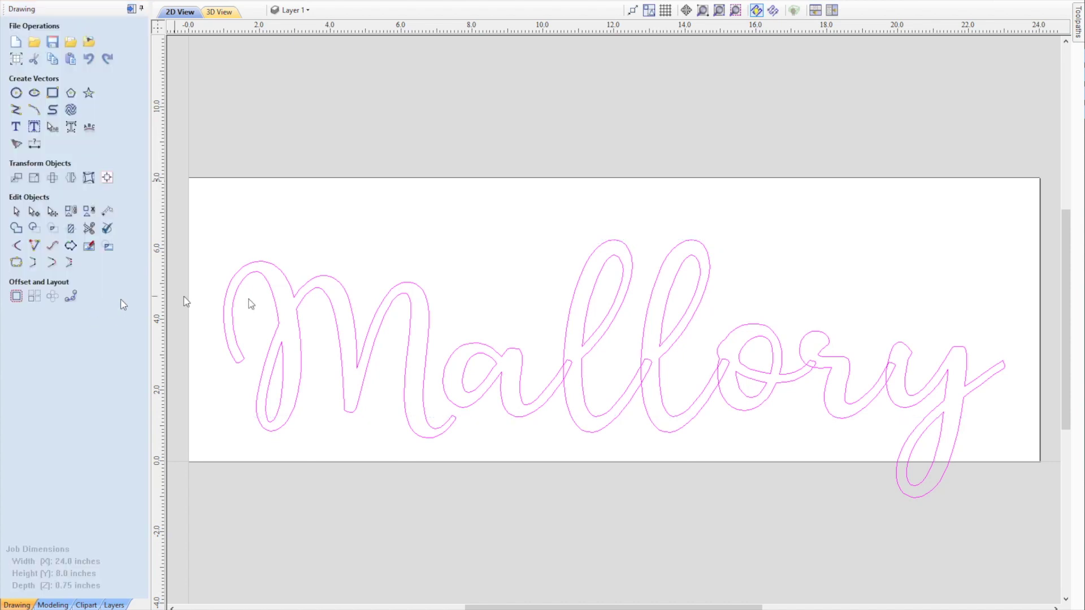
Move the name text up onto the material and center it on the material both horizontally and vertically
{"action": "left_click", "coordinate": [322, 283]}
{"action": "left_click_drag", "start_coordinate": [593, 343], "coordinate": [589, 301]}
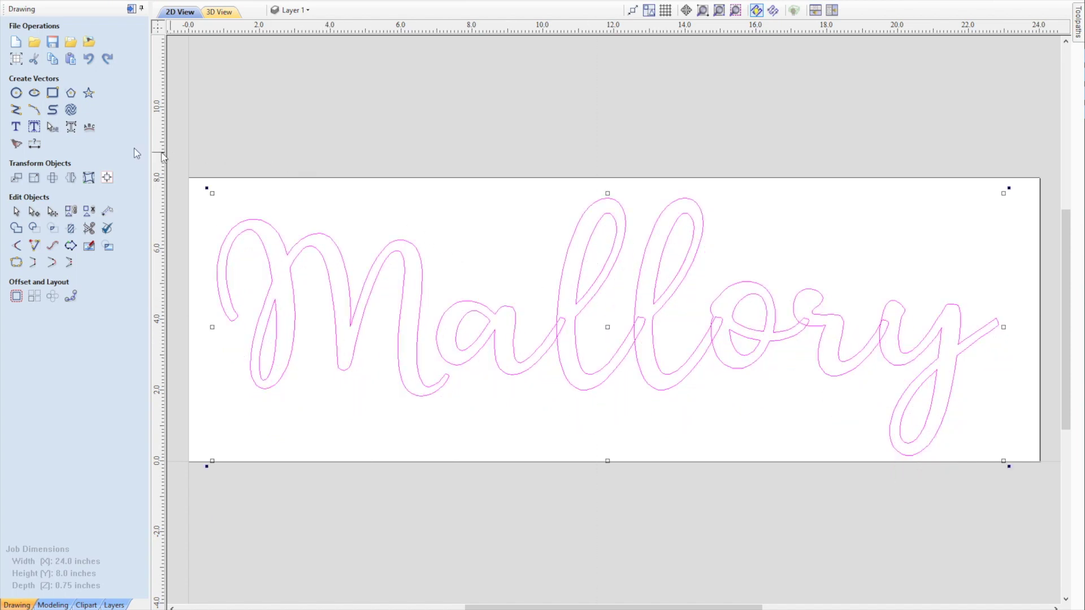
{"action": "left_click", "coordinate": [106, 178]}
{"action": "left_click", "coordinate": [74, 74]}
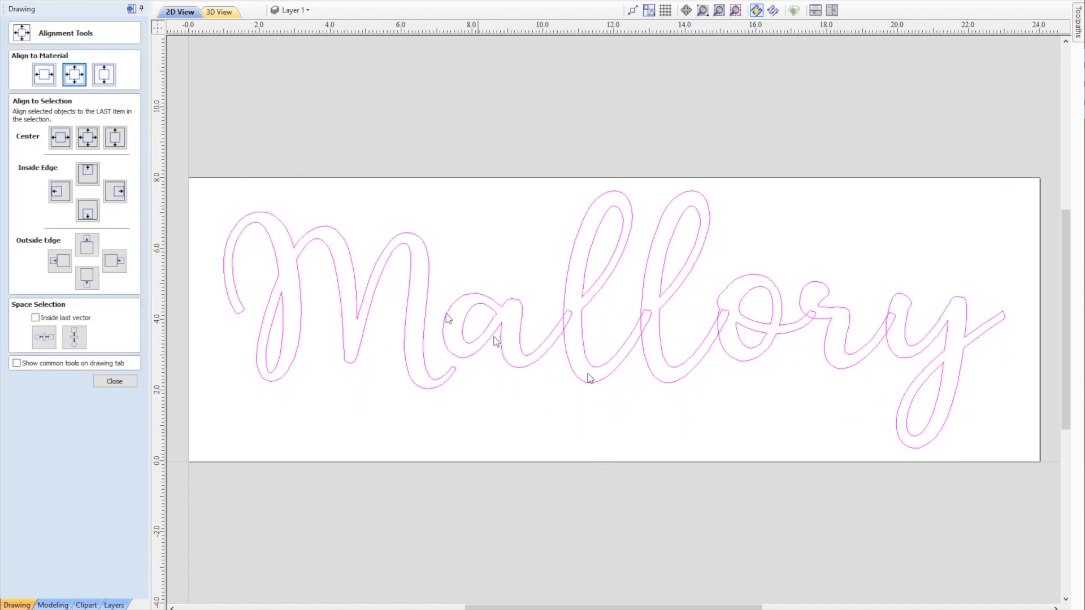
{"action": "left_click", "coordinate": [633, 398]}
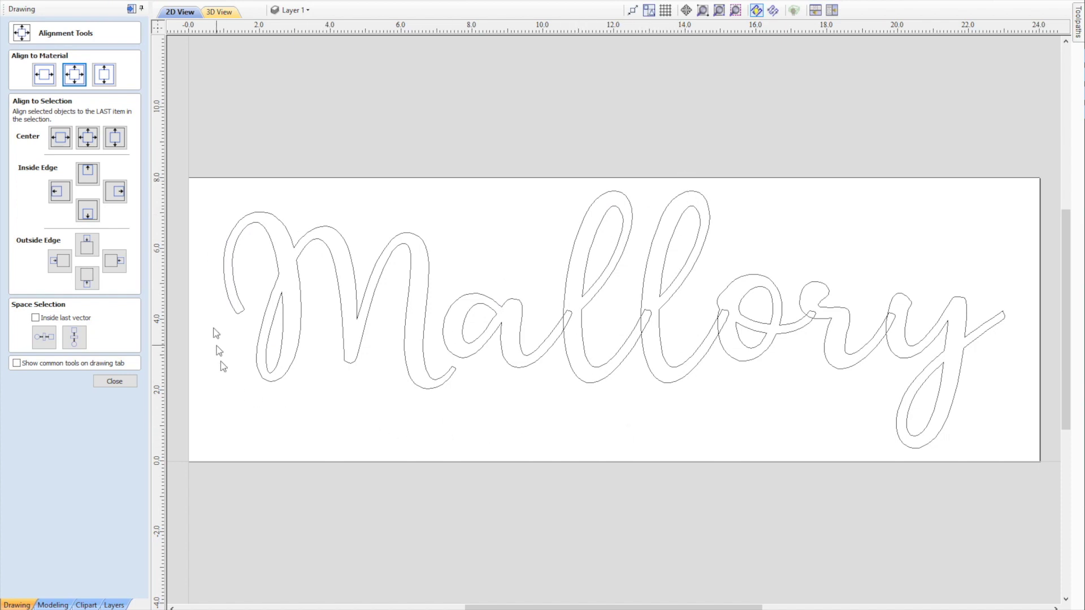
{"action": "left_click", "coordinate": [115, 381]}
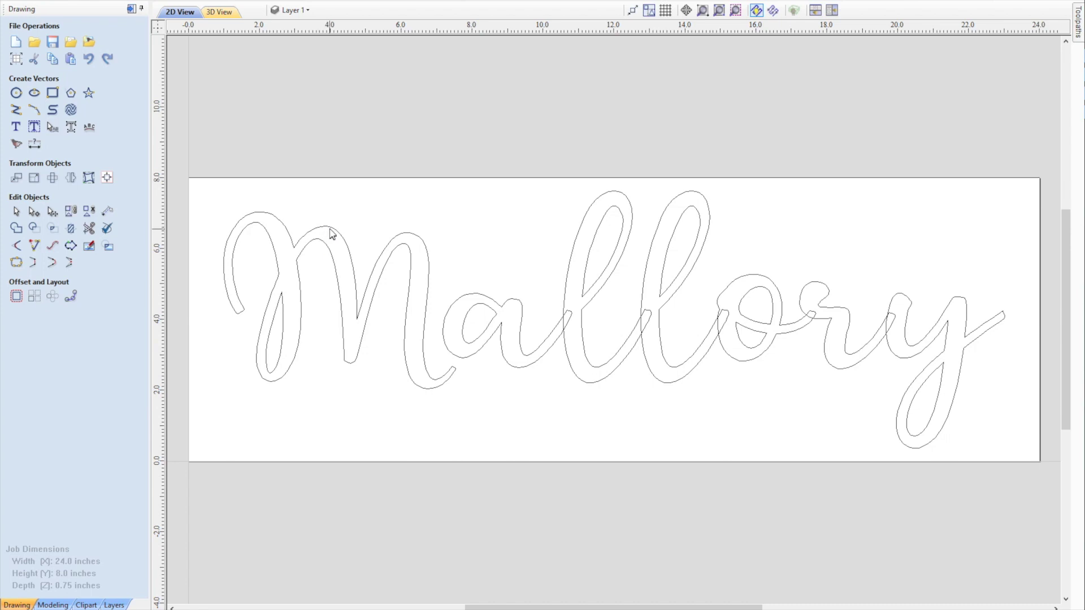
Scale the name text to a height of 7.5 inches from its center, keeping width and height linked
{"action": "left_click", "coordinate": [34, 179]}
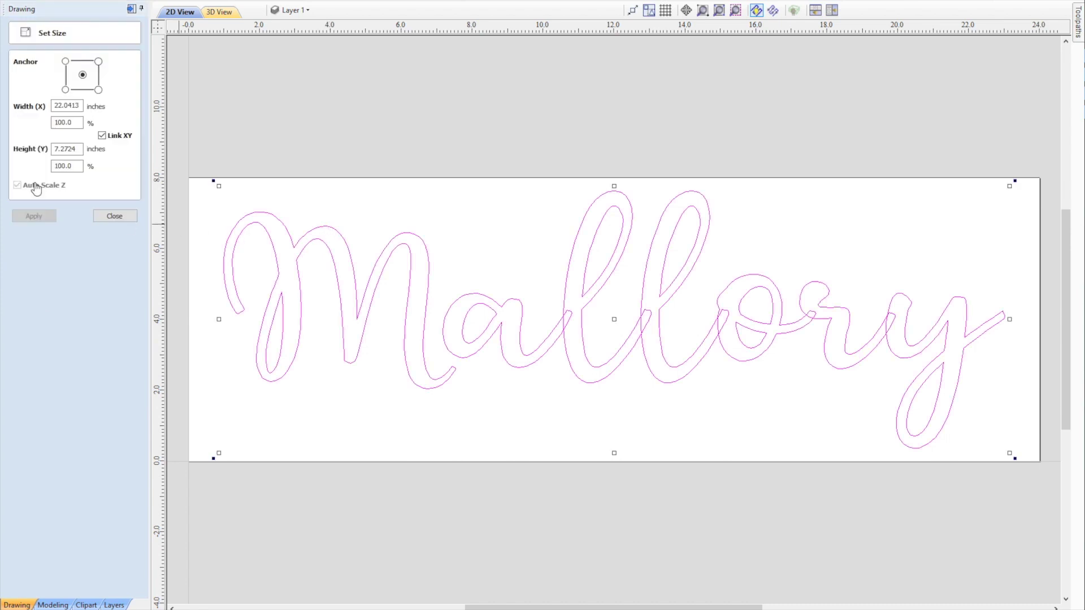
{"action": "left_click_drag", "start_coordinate": [81, 150], "coordinate": [17, 138]}
{"action": "type", "text": "7.5"}
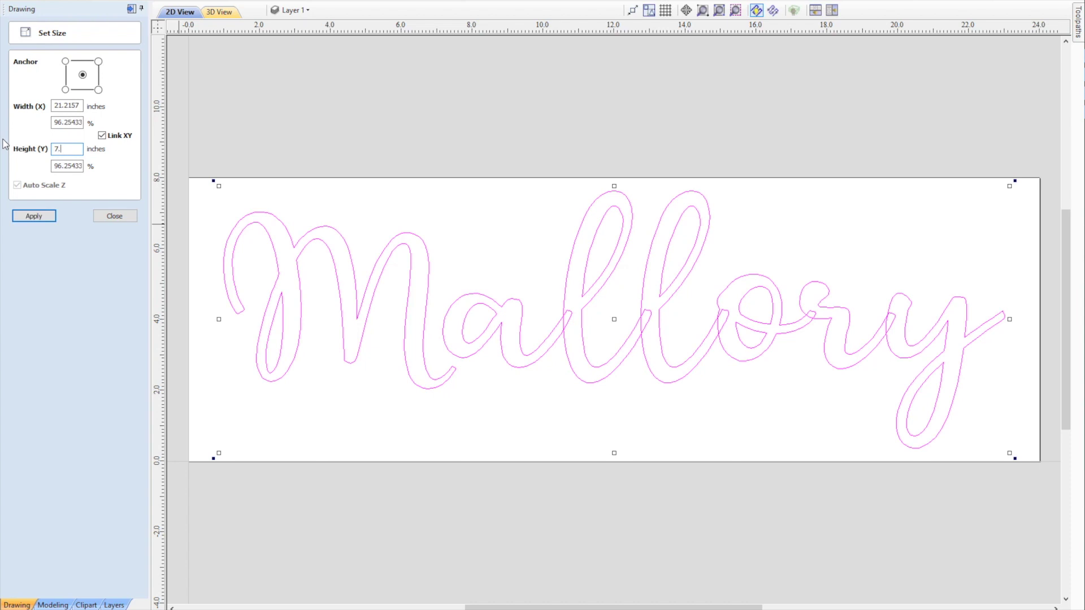
{"action": "left_click", "coordinate": [52, 217]}
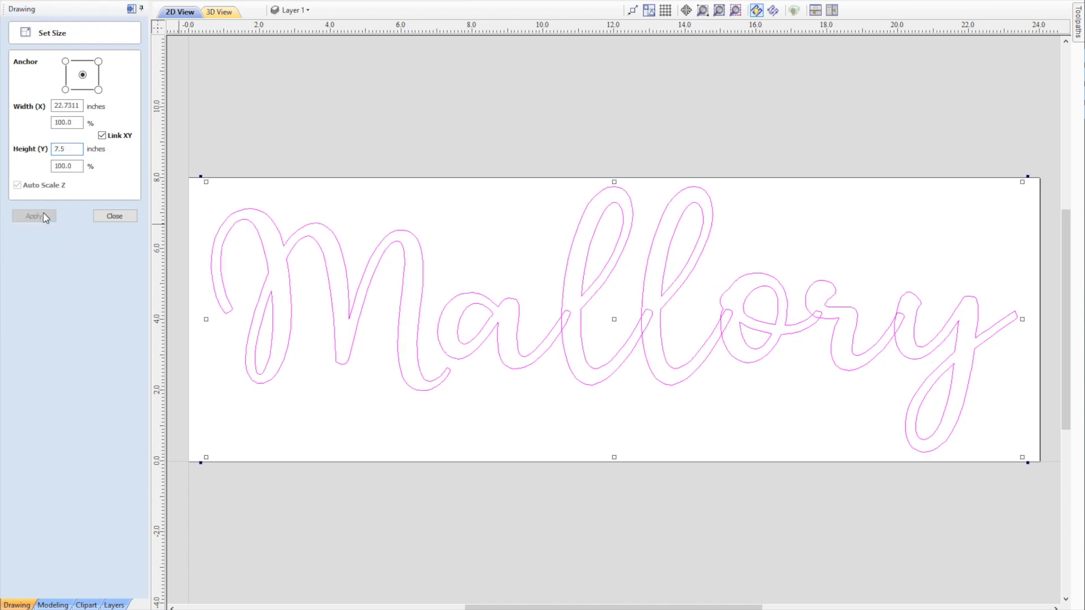
{"action": "left_click", "coordinate": [115, 215]}
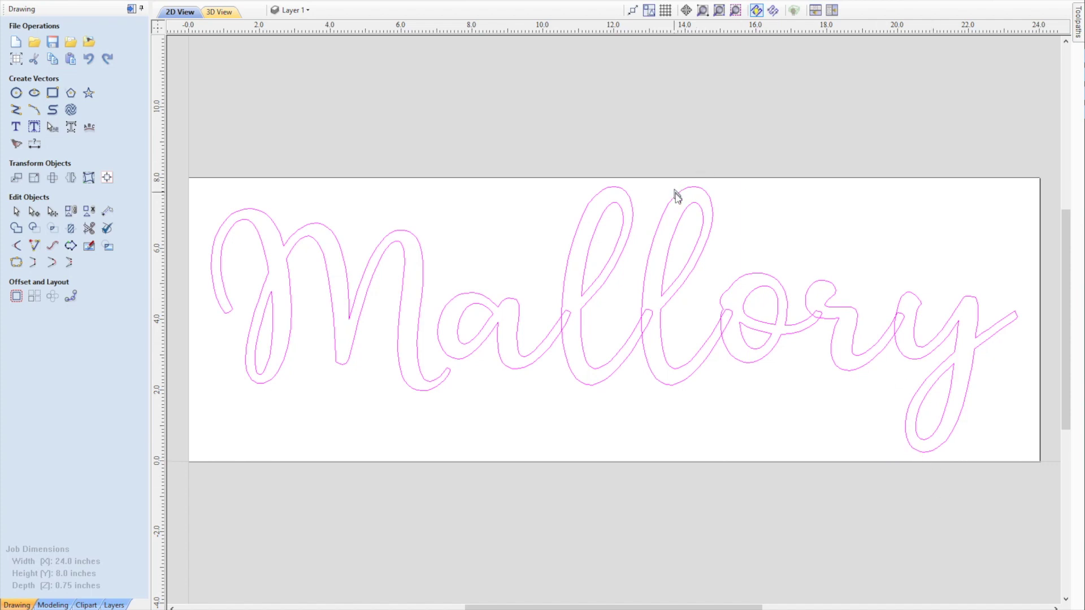
Convert the name text to curves so that each letter is a separate vector
{"action": "left_click", "coordinate": [403, 449]}
{"action": "right_click", "coordinate": [565, 317]}
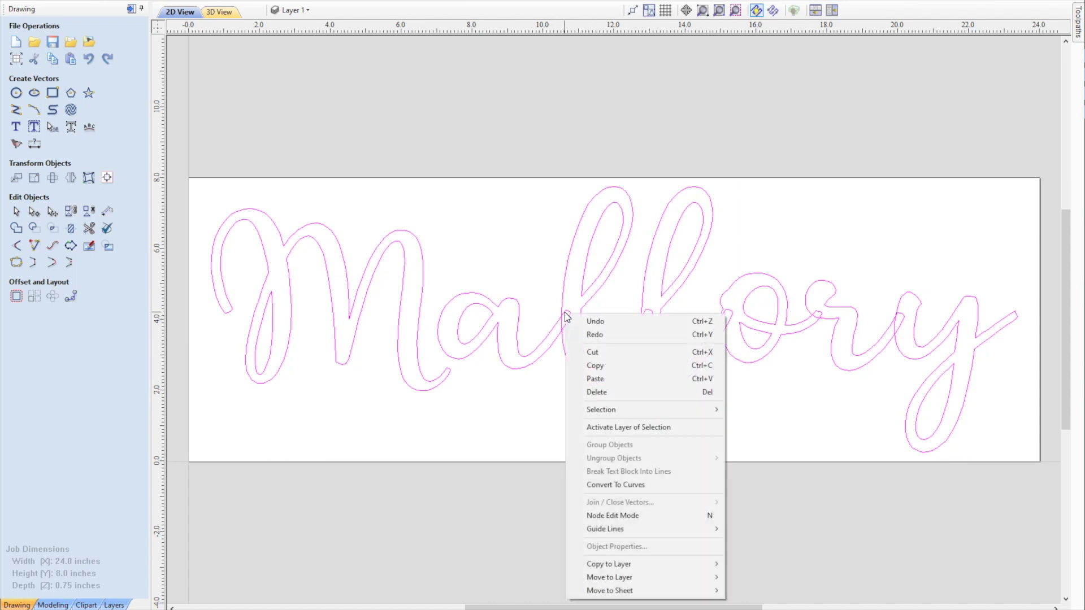
{"action": "left_click", "coordinate": [612, 487]}
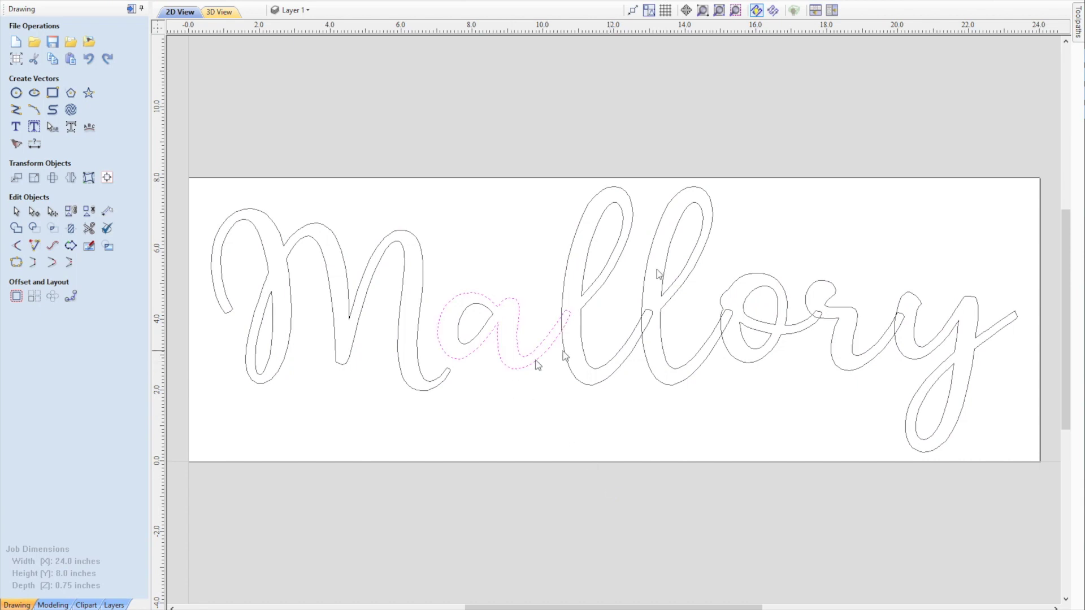
{"action": "left_click", "coordinate": [548, 334]}
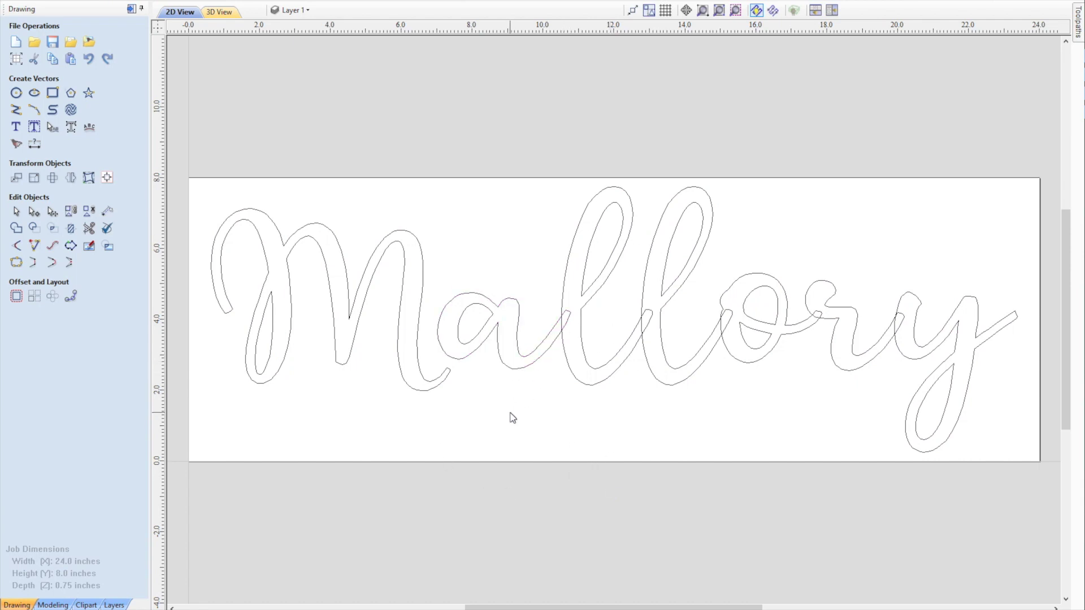
{"action": "left_click", "coordinate": [512, 418]}
Node-edit the first letter, moving the upper tip node of its tail up into the bottom curve of the second letter
{"action": "left_click", "coordinate": [450, 373]}
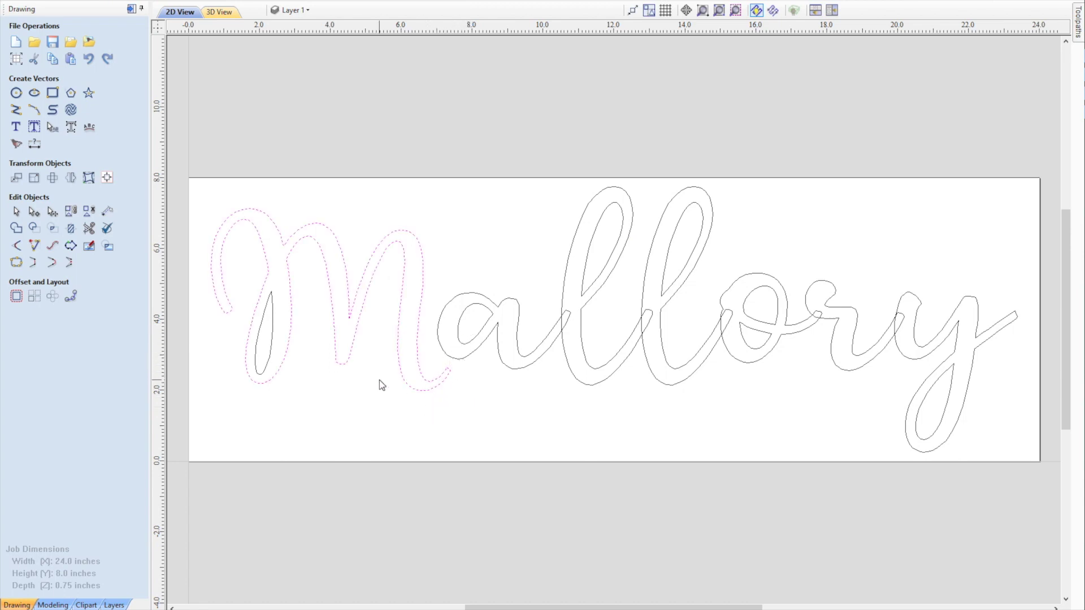
{"action": "left_click", "coordinate": [34, 214]}
{"action": "scroll", "coordinate": [471, 370], "scroll_direction": "up", "scroll_amount": 3}
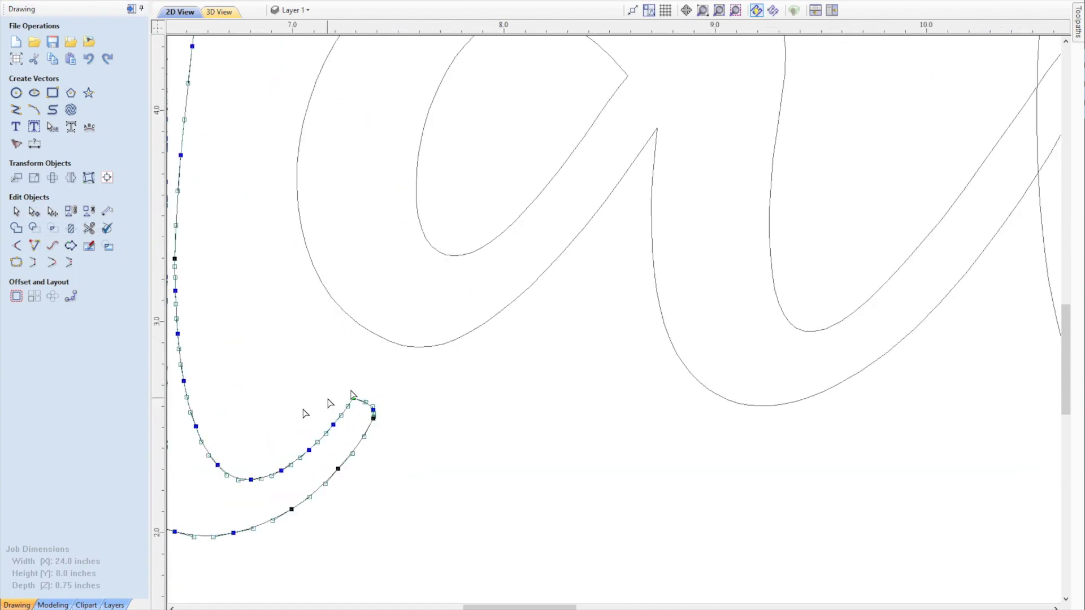
{"action": "scroll", "coordinate": [305, 414], "scroll_direction": "up", "scroll_amount": 2}
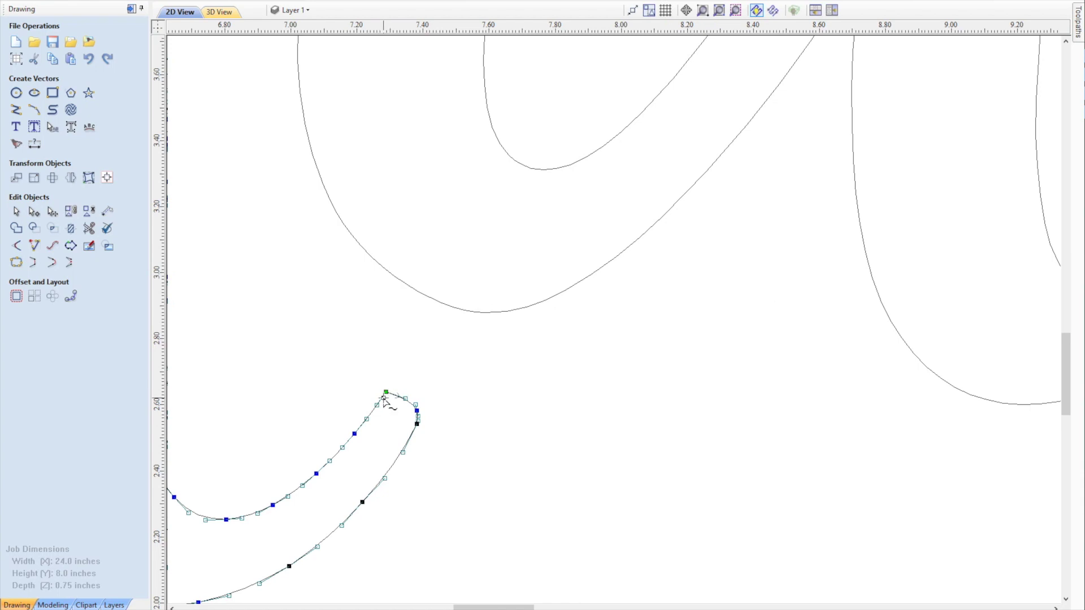
{"action": "left_click_drag", "start_coordinate": [384, 397], "coordinate": [443, 273]}
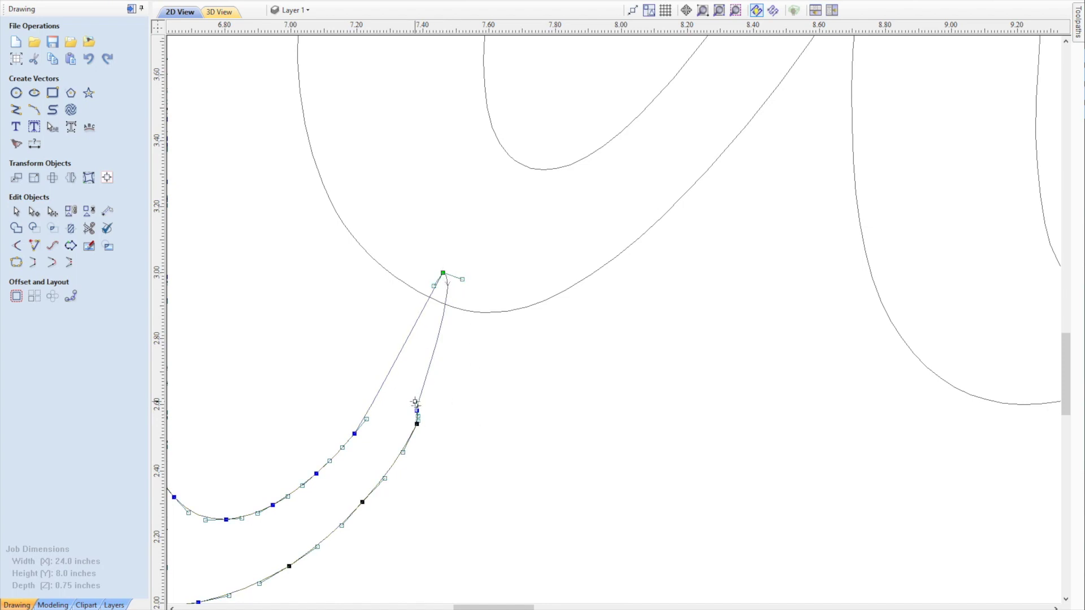
Move the lower tip node of the first letter's tail up into the second letter so both sides overlap it, and finish node editing
{"action": "scroll", "coordinate": [422, 422], "scroll_direction": "up", "scroll_amount": 5}
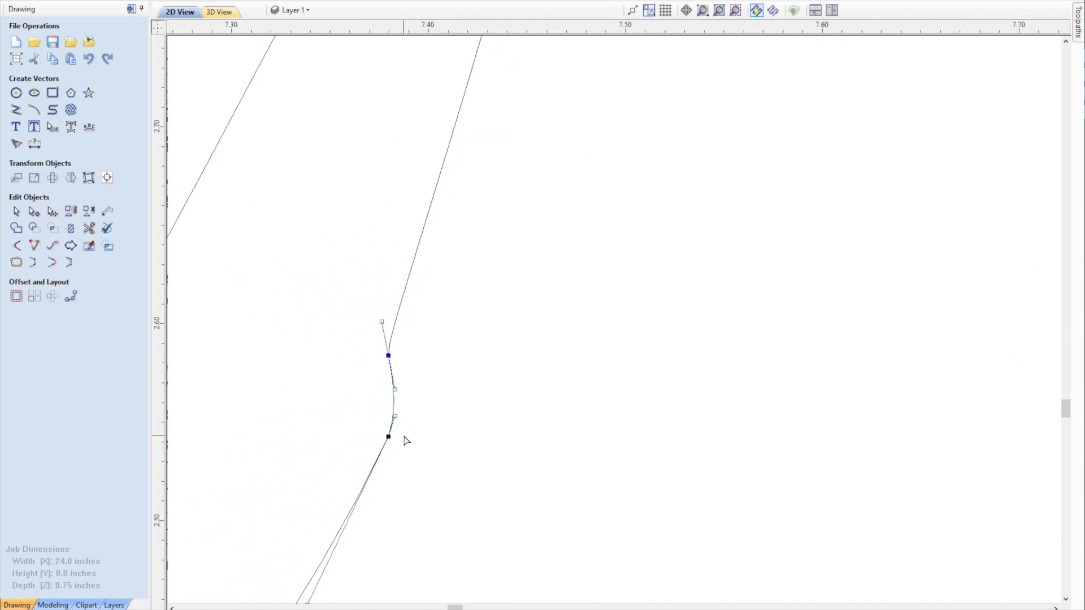
{"action": "scroll", "coordinate": [405, 438], "scroll_direction": "down", "scroll_amount": 3}
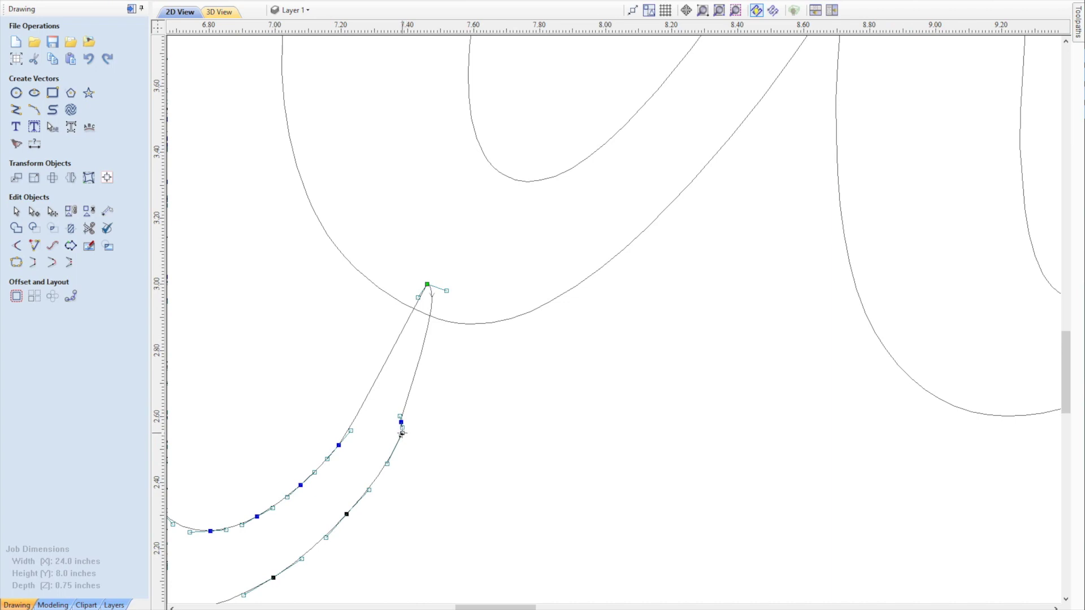
{"action": "left_click_drag", "start_coordinate": [402, 432], "coordinate": [498, 273]}
{"action": "scroll", "coordinate": [379, 432], "scroll_direction": "up", "scroll_amount": 2}
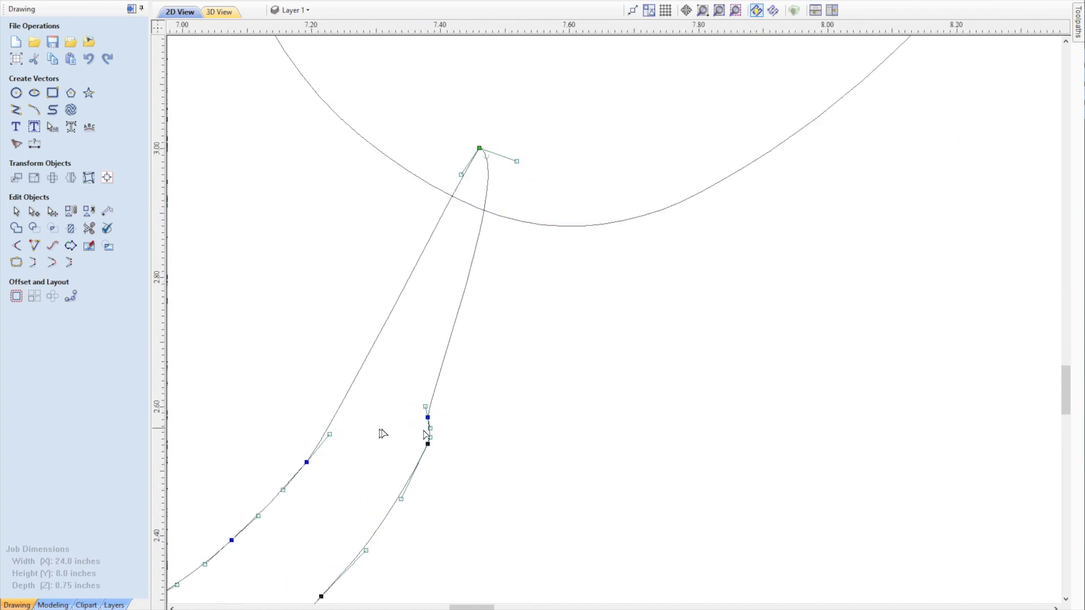
{"action": "scroll", "coordinate": [383, 434], "scroll_direction": "up", "scroll_amount": 1}
{"action": "left_click_drag", "start_coordinate": [440, 415], "coordinate": [604, 114]}
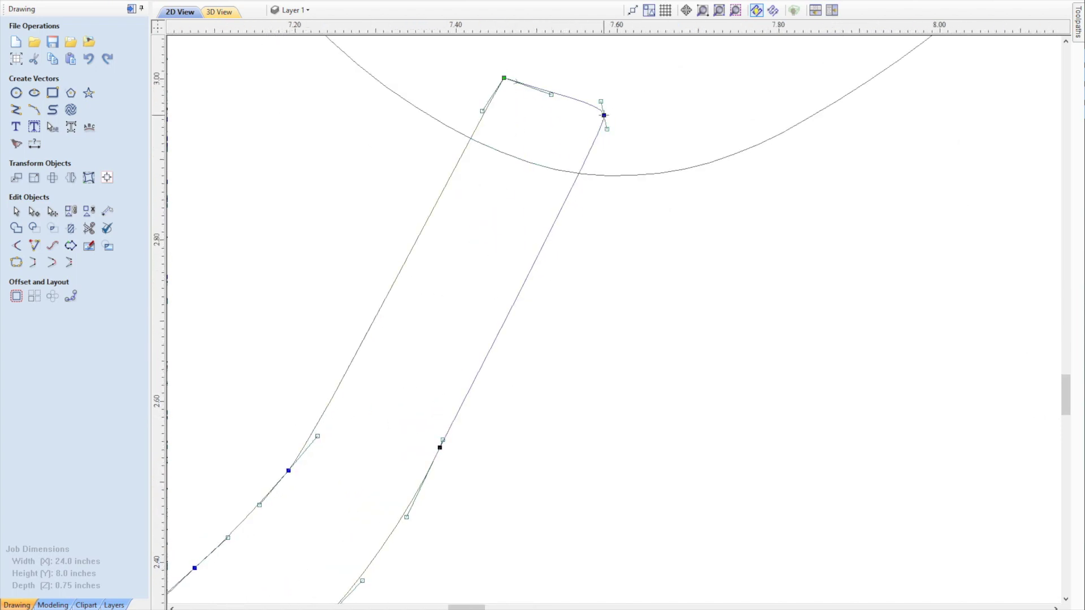
{"action": "key", "text": "Escape"}
{"action": "scroll", "coordinate": [528, 353], "scroll_direction": "down", "scroll_amount": 6}
{"action": "scroll", "coordinate": [508, 328], "scroll_direction": "down", "scroll_amount": 4}
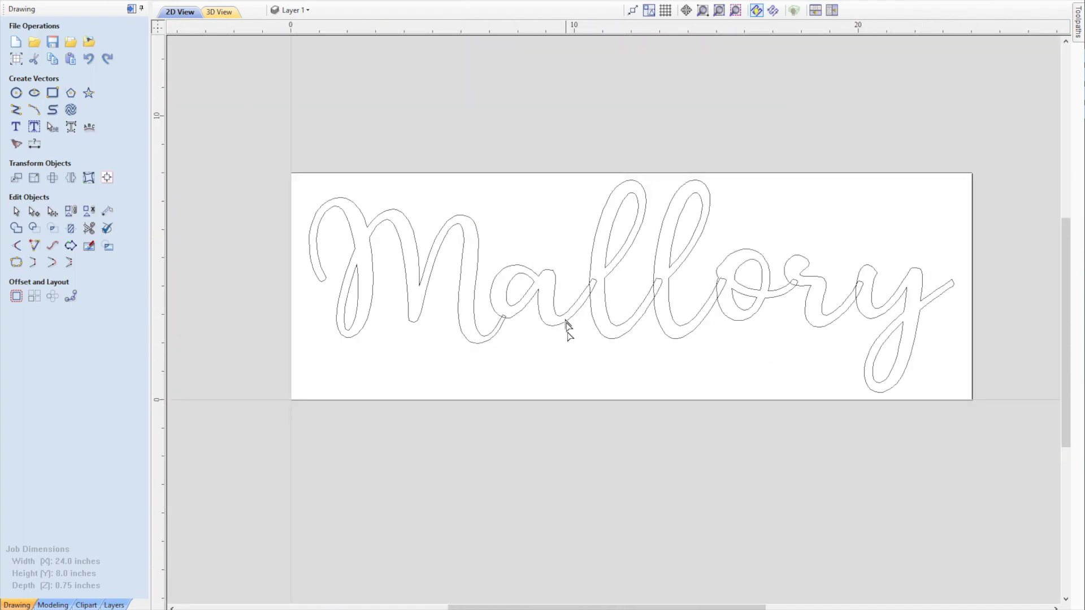
Try to weld all of the name's vectors together with the inner loops included, and undo the weld
{"action": "scroll", "coordinate": [569, 339], "scroll_direction": "up", "scroll_amount": 3}
{"action": "scroll", "coordinate": [569, 337], "scroll_direction": "down", "scroll_amount": 2}
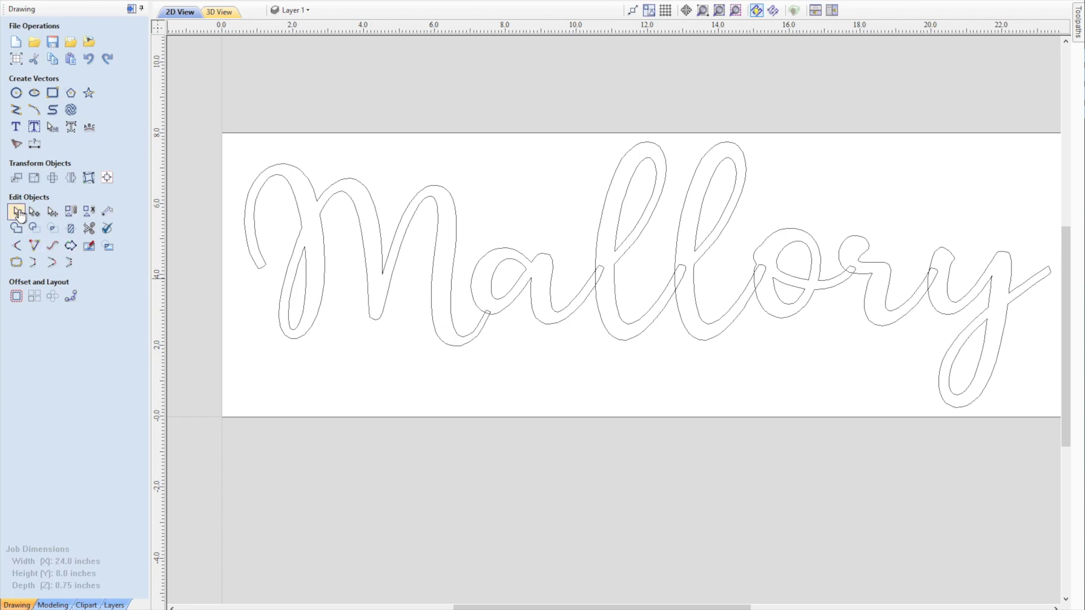
{"action": "key", "text": "ctrl+a"}
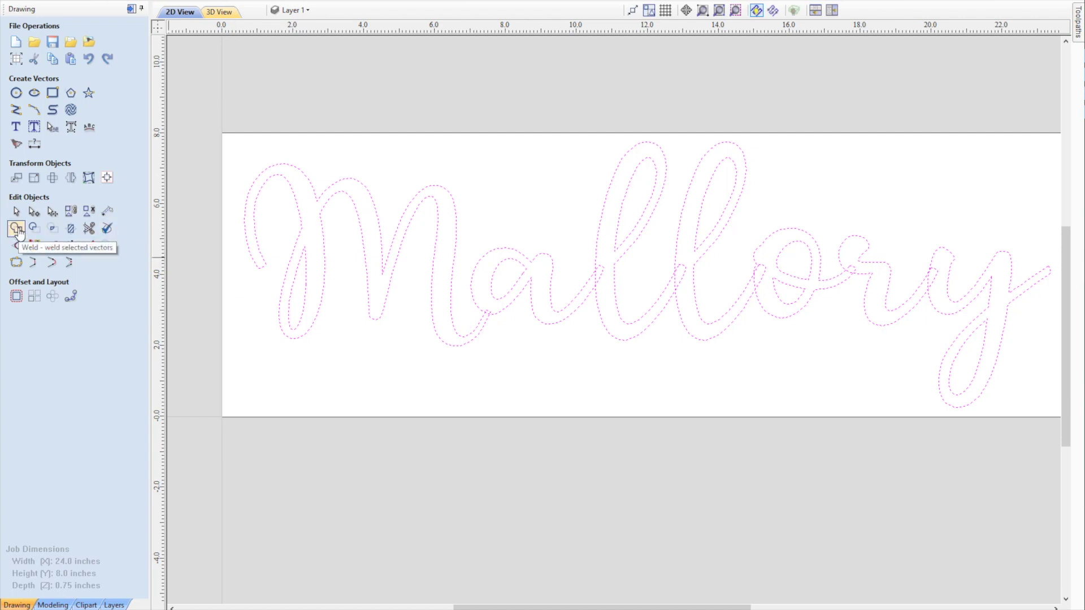
{"action": "left_click", "coordinate": [17, 228]}
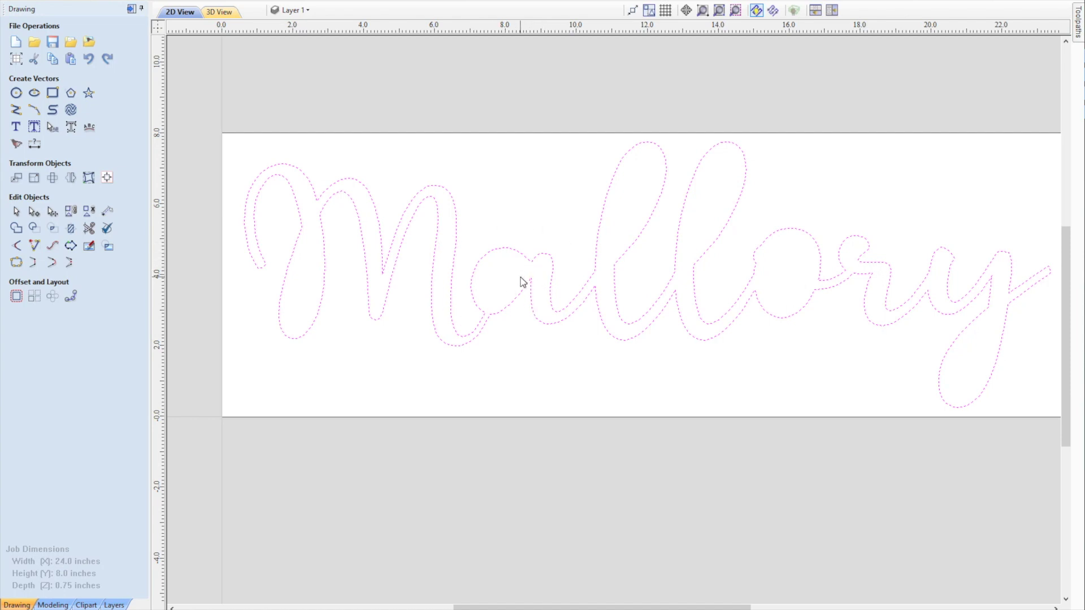
{"action": "left_click", "coordinate": [516, 331]}
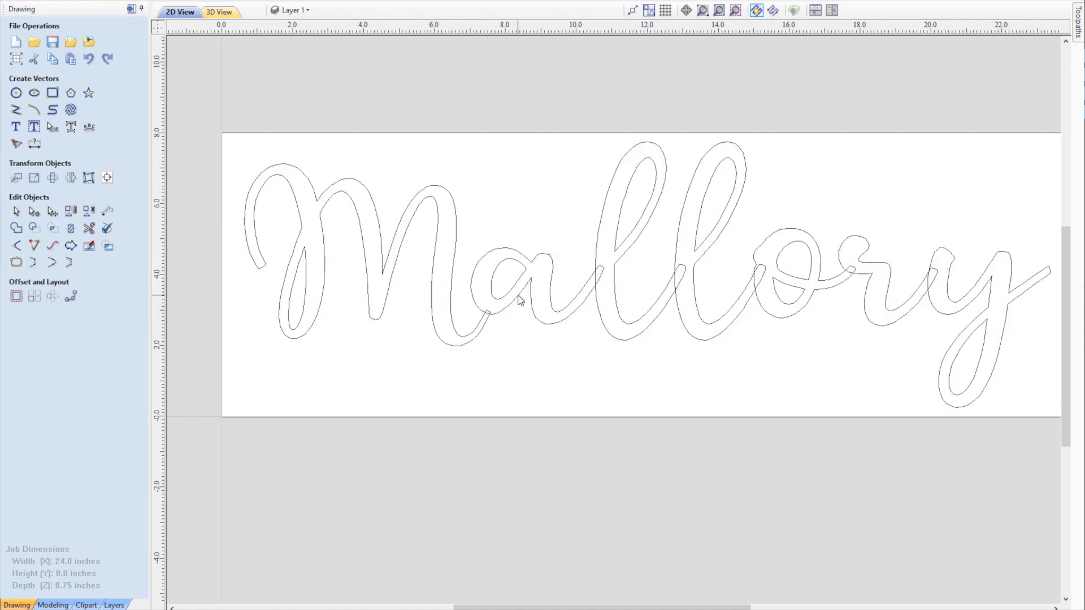
Weld the letter outlines into one outline, leaving the inner loops of all letters out of the selection
{"action": "left_click", "coordinate": [532, 336]}
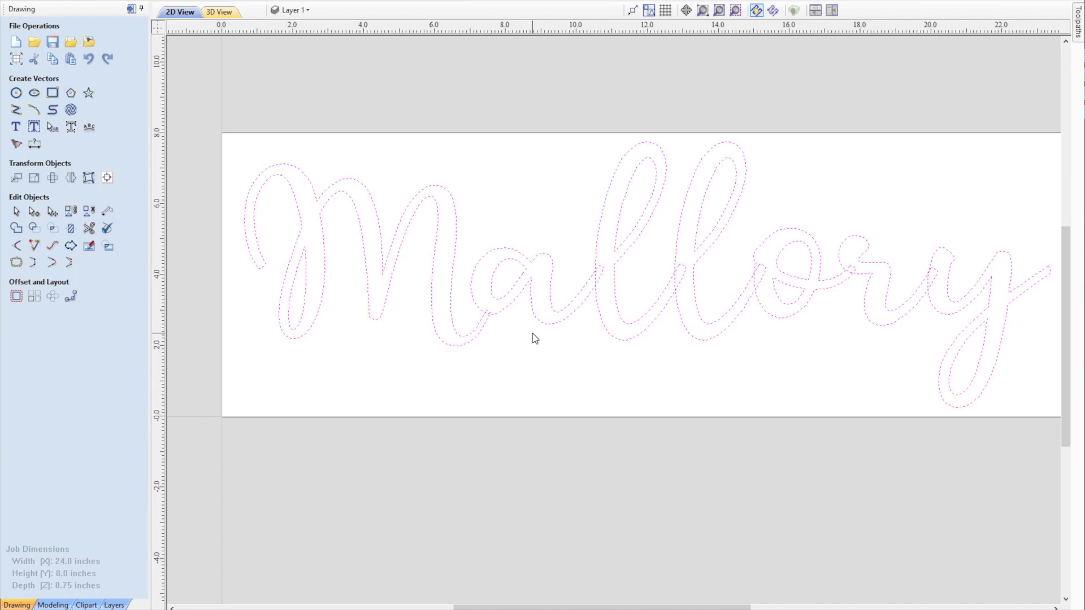
{"action": "left_click", "coordinate": [508, 294], "text": "ctrl"}
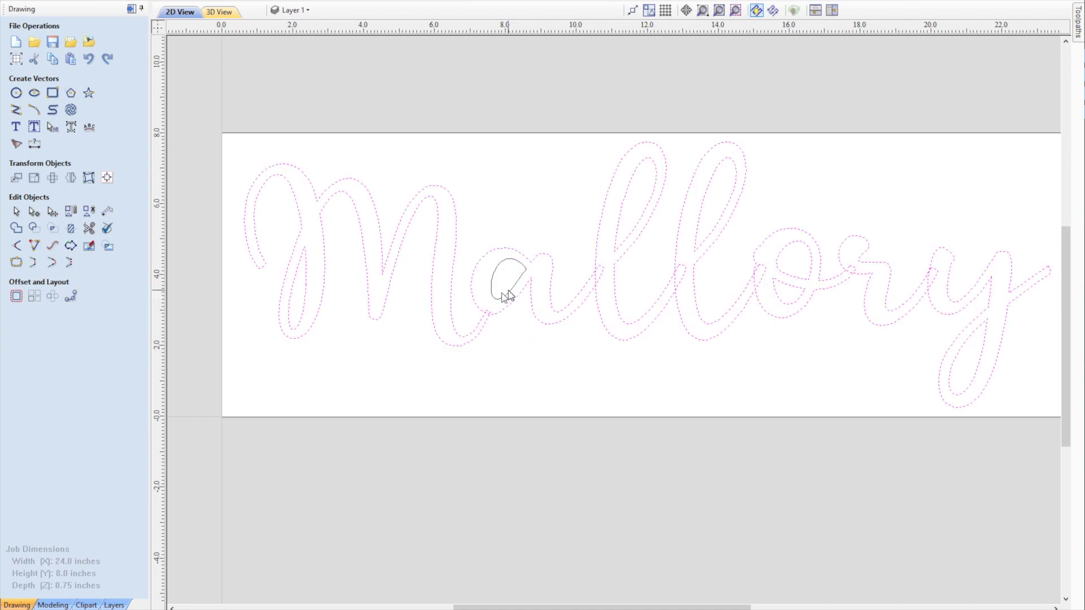
{"action": "left_click", "coordinate": [307, 296], "text": "ctrl"}
{"action": "left_click", "coordinate": [704, 212], "text": "ctrl"}
{"action": "left_click", "coordinate": [798, 304], "text": "ctrl"}
{"action": "left_click", "coordinate": [811, 262], "text": "ctrl"}
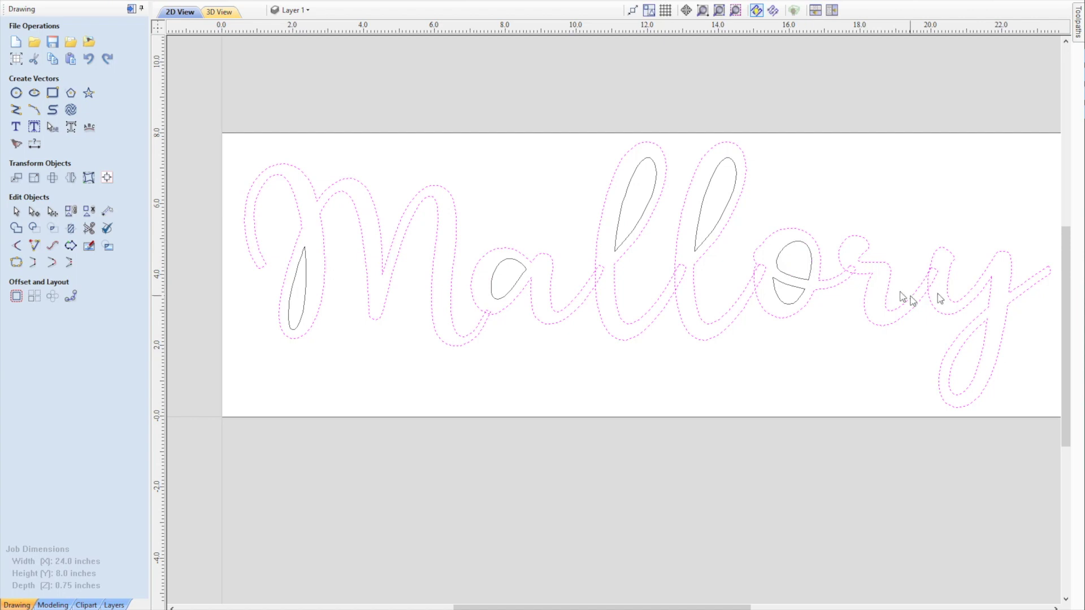
{"action": "left_click", "coordinate": [982, 354], "text": "ctrl"}
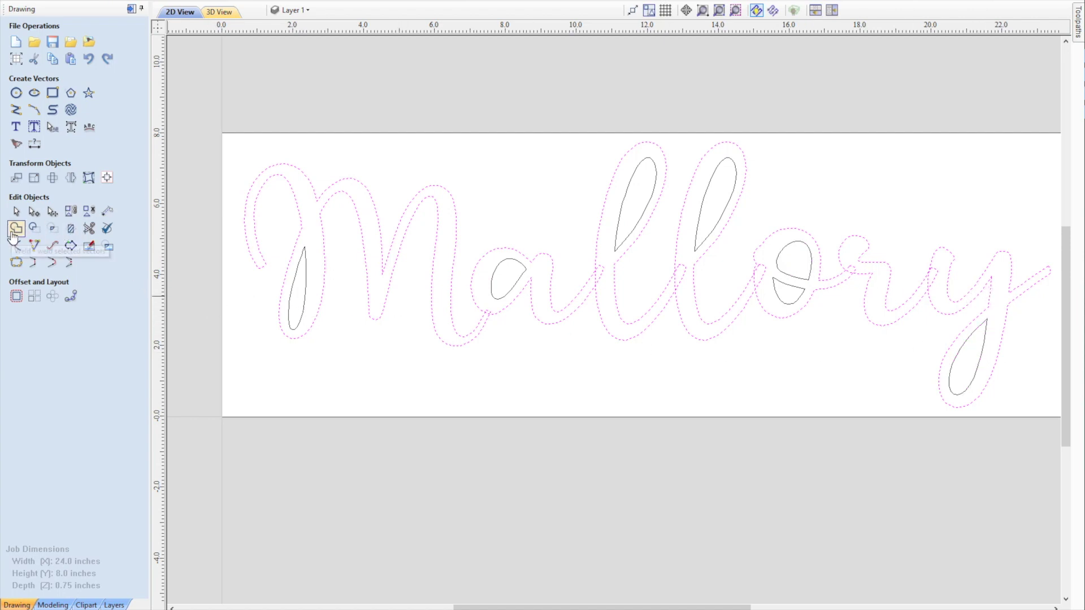
{"action": "left_click", "coordinate": [15, 229]}
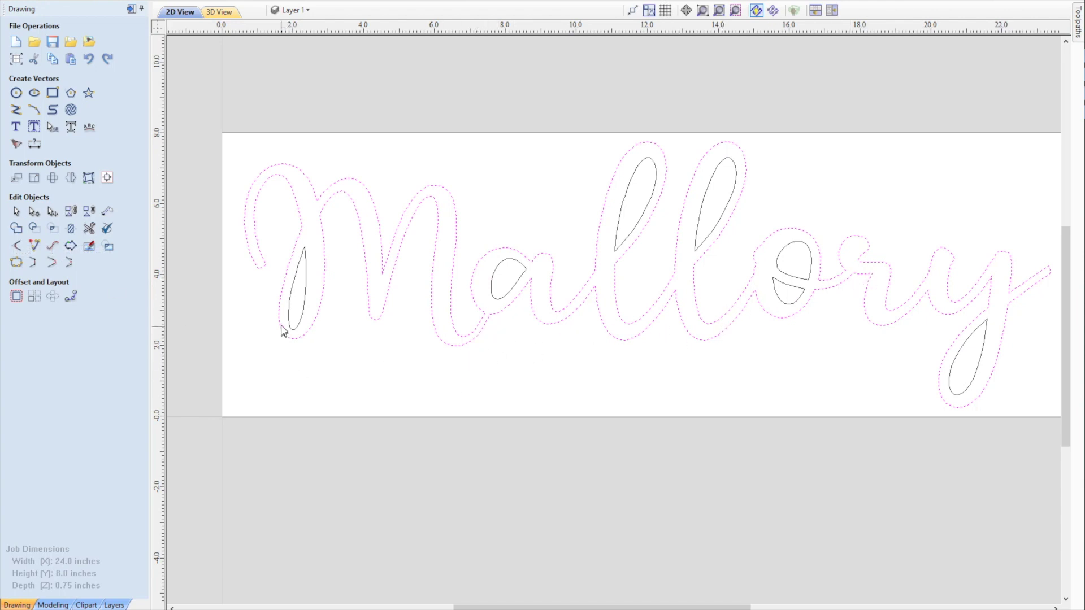
{"action": "left_click", "coordinate": [360, 346]}
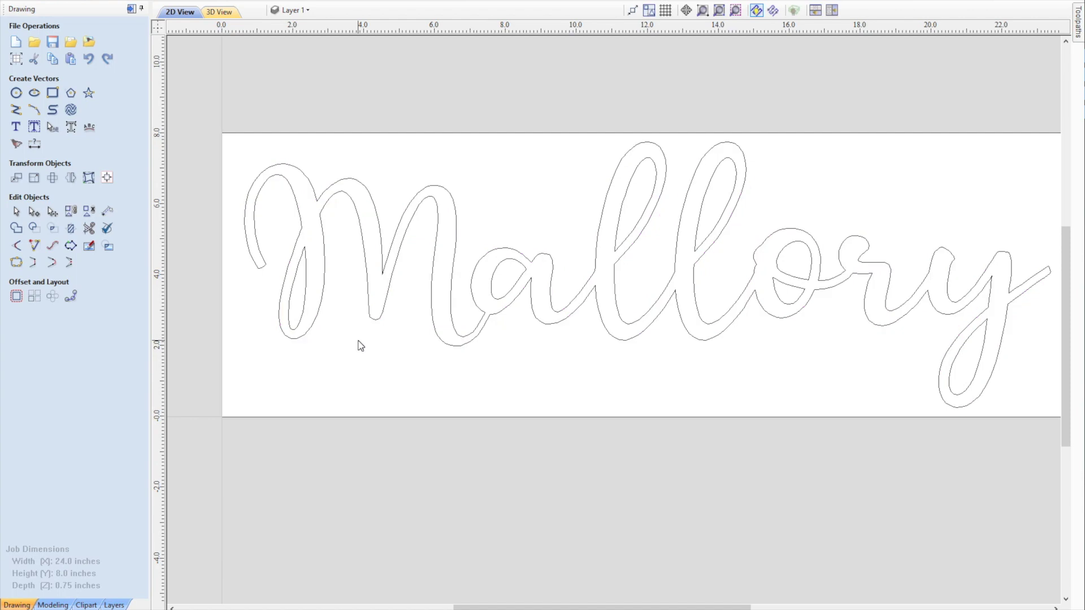
Select all seven inner loops of the letters and start a pocket toolpath for them
{"action": "left_click", "coordinate": [305, 297]}
{"action": "left_click", "coordinate": [518, 263], "text": "shift"}
{"action": "left_click", "coordinate": [655, 189], "text": "shift"}
{"action": "left_click", "coordinate": [706, 197], "text": "shift"}
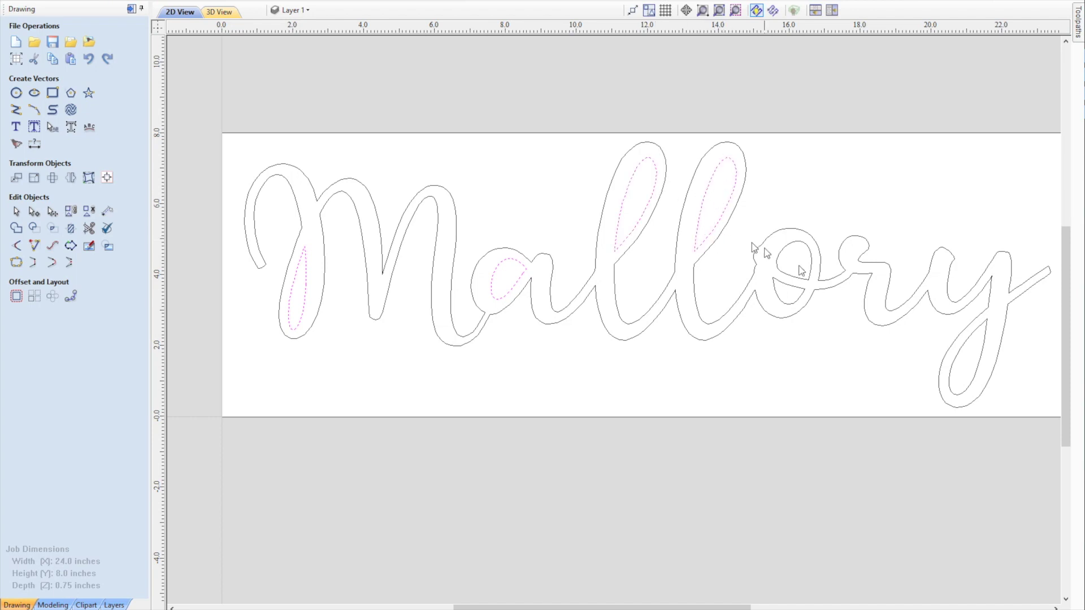
{"action": "left_click", "coordinate": [985, 335], "text": "shift"}
{"action": "left_click_drag", "start_coordinate": [626, 605], "coordinate": [646, 605]}
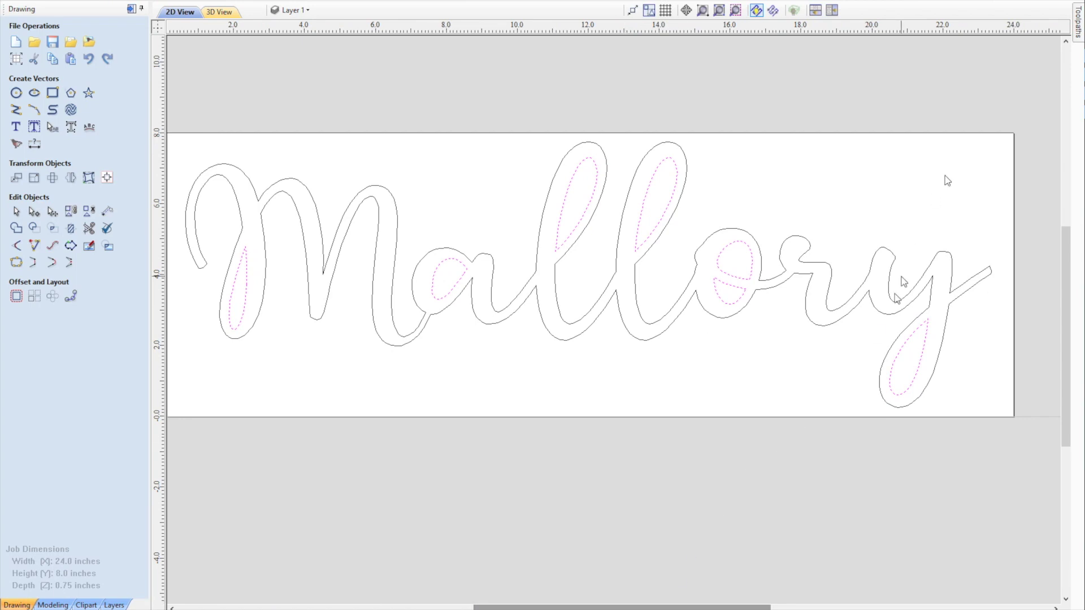
{"action": "left_click", "coordinate": [1078, 22]}
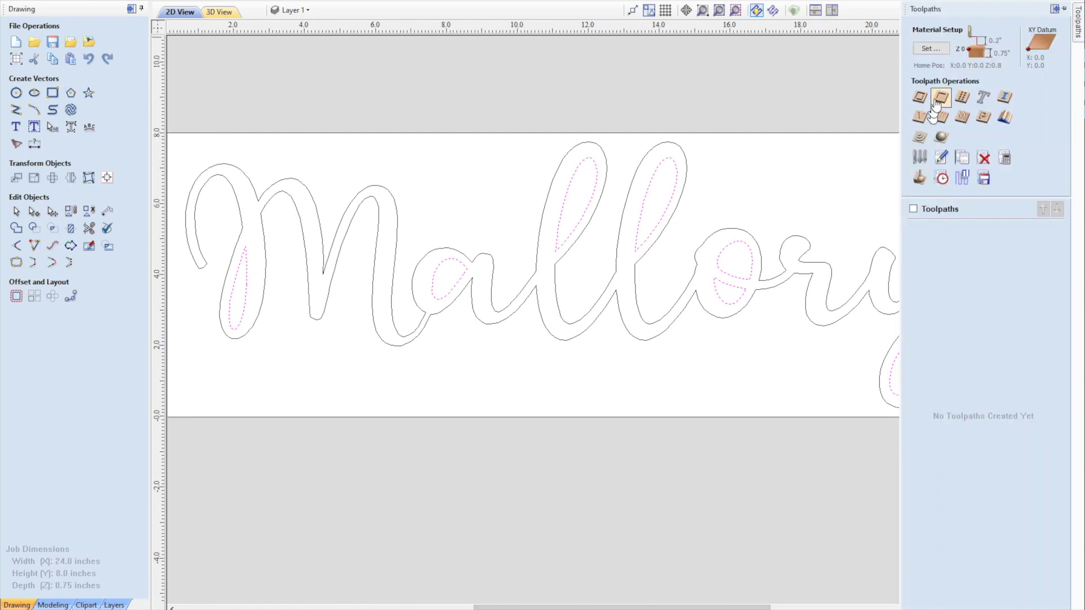
{"action": "left_click", "coordinate": [938, 99]}
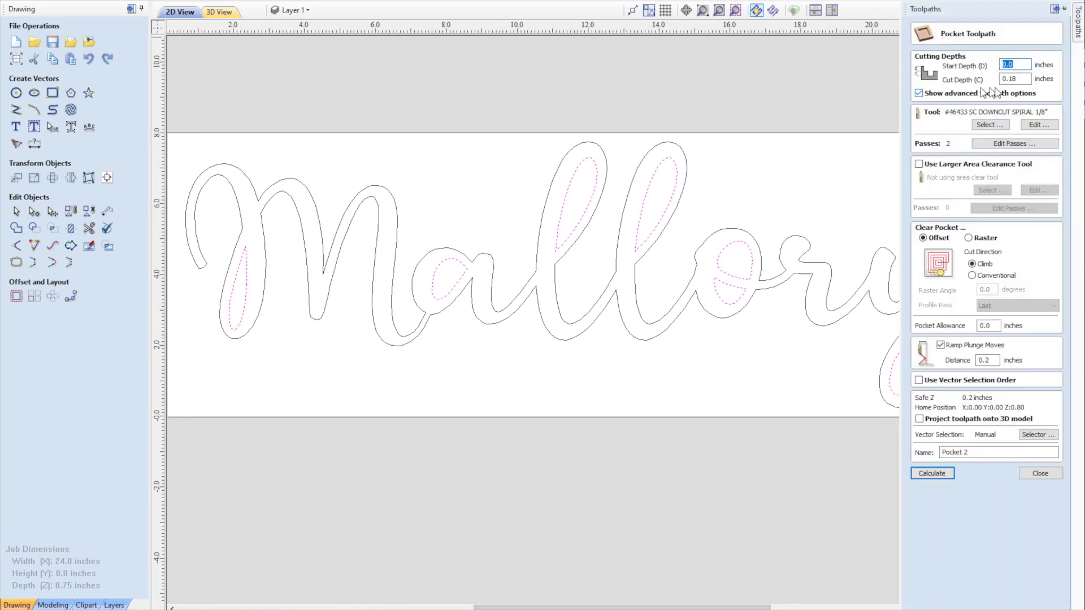
Set the pocket's cut depth to 0.76 inches and choose the #46433 SC DOWNCUT SPIRAL 1/8" end mill from the tool database
{"action": "left_click", "coordinate": [1023, 80]}
{"action": "left_click", "coordinate": [990, 125]}
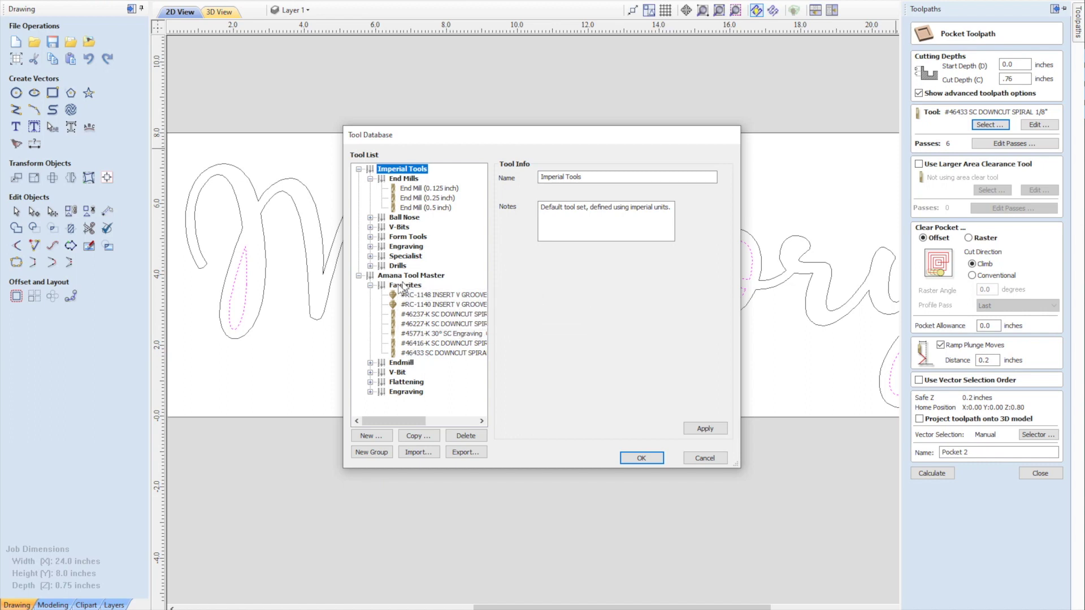
{"action": "left_click", "coordinate": [446, 355]}
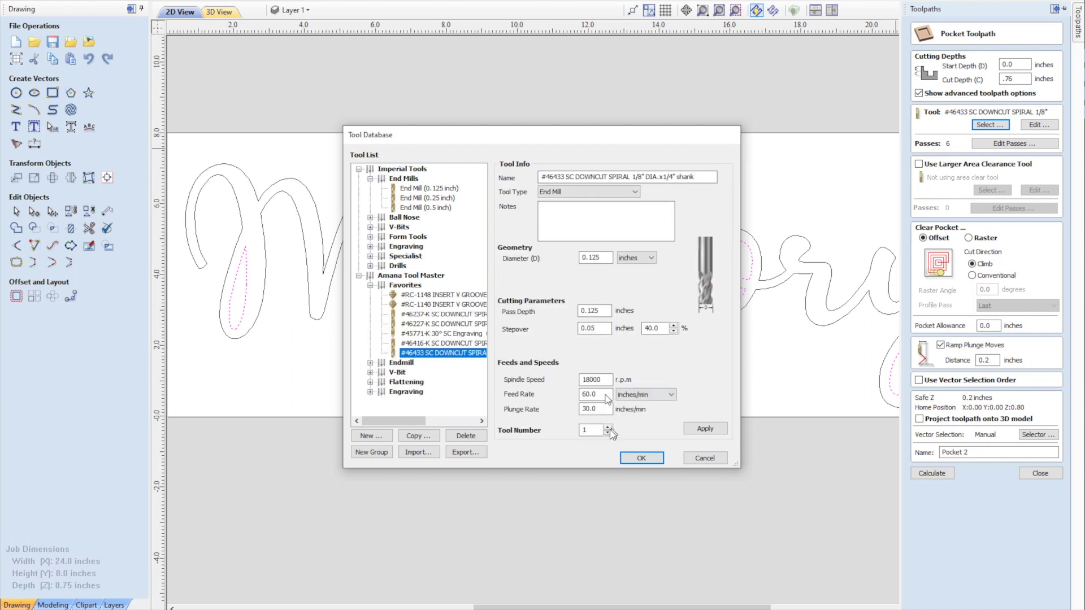
{"action": "left_click", "coordinate": [606, 327]}
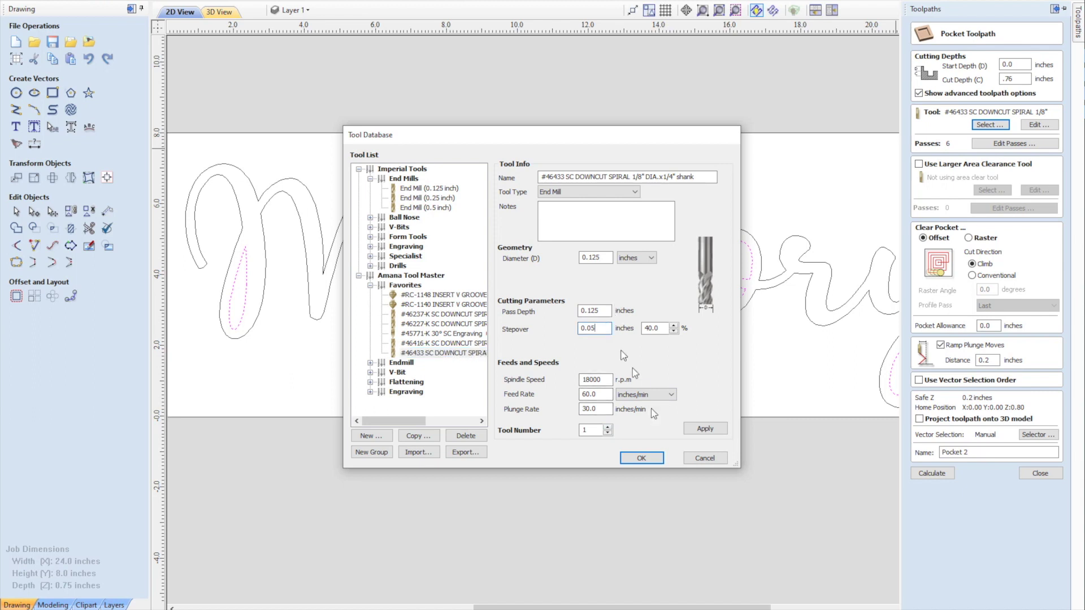
{"action": "left_click", "coordinate": [606, 310]}
{"action": "left_click", "coordinate": [649, 461]}
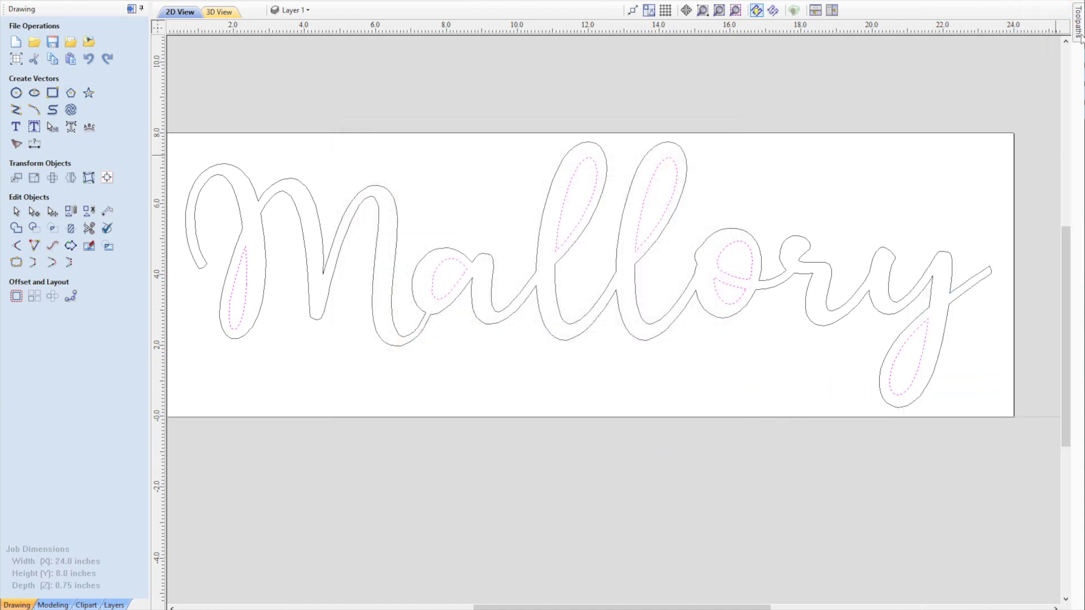
Keep the toolpath settings docked and calculate the pocket toolpath, accepting the cut through the material
{"action": "mouse_move", "coordinate": [1079, 35]}
{"action": "left_click", "coordinate": [1067, 9]}
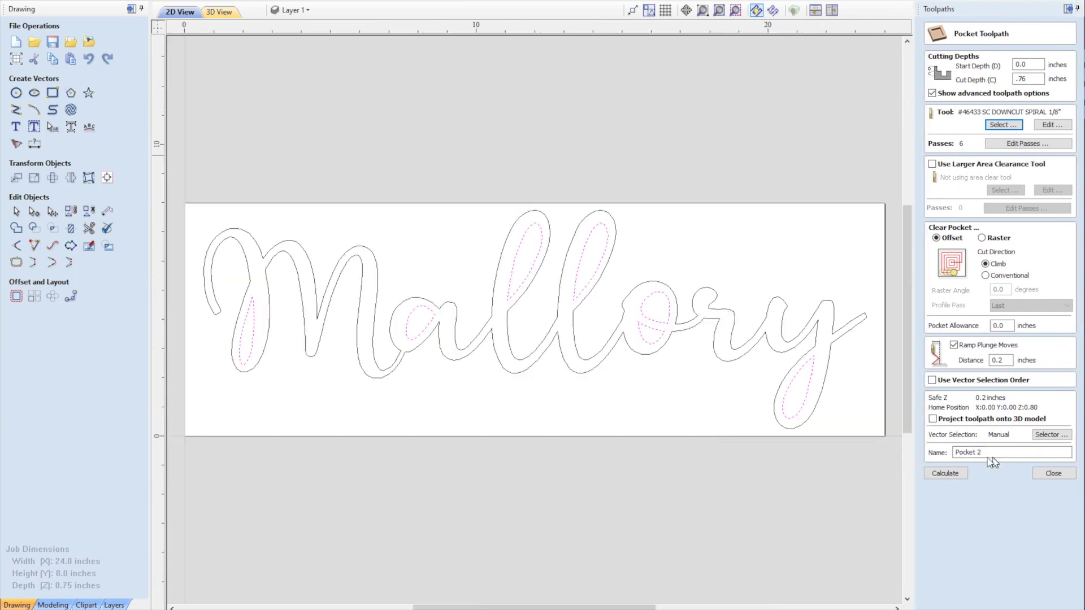
{"action": "left_click", "coordinate": [955, 472]}
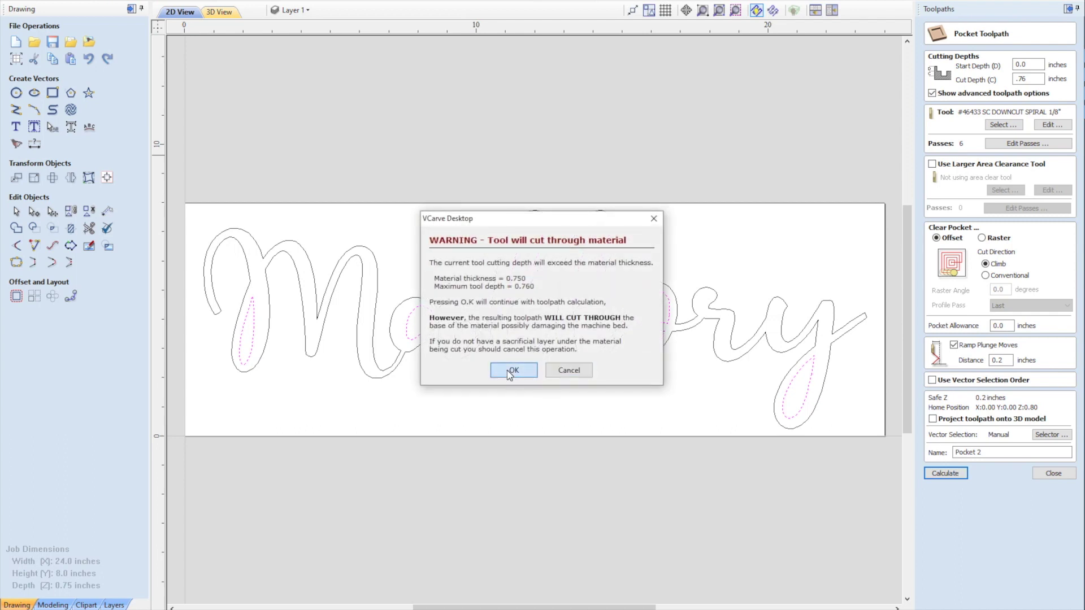
{"action": "left_click", "coordinate": [510, 371]}
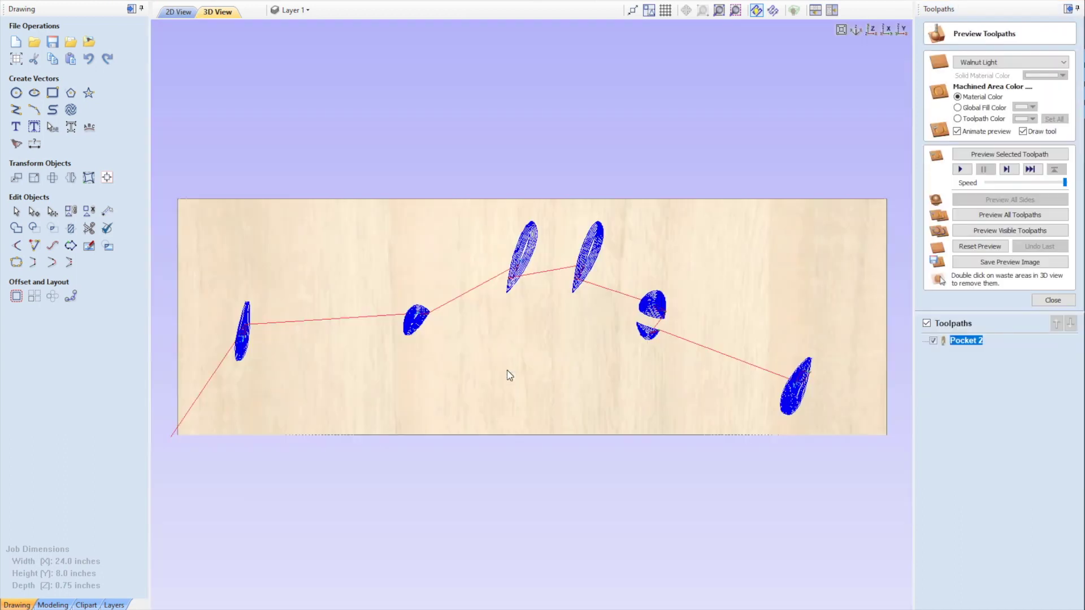
Select the welded outer outline of the name and start a 2D profile toolpath with a cut depth of 0.76 inches
{"action": "left_click", "coordinate": [178, 11]}
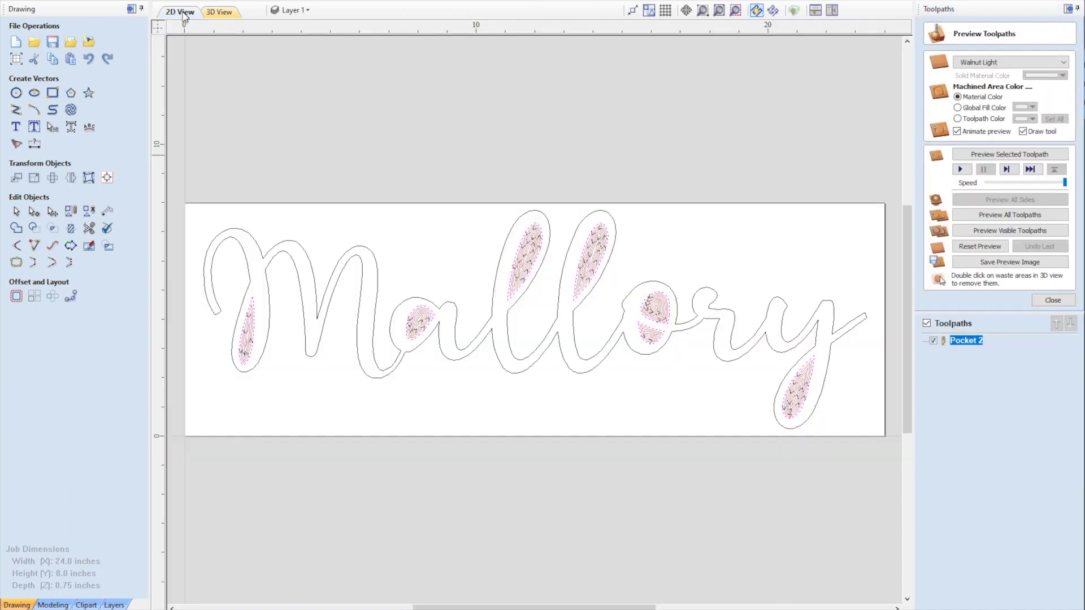
{"action": "left_click", "coordinate": [548, 226]}
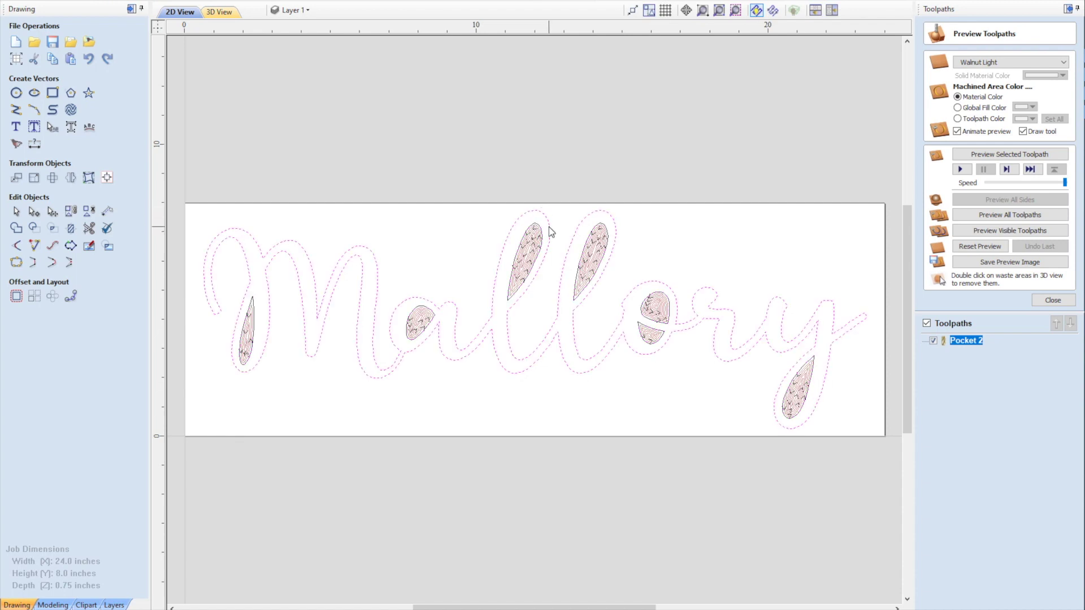
{"action": "left_click", "coordinate": [1048, 300]}
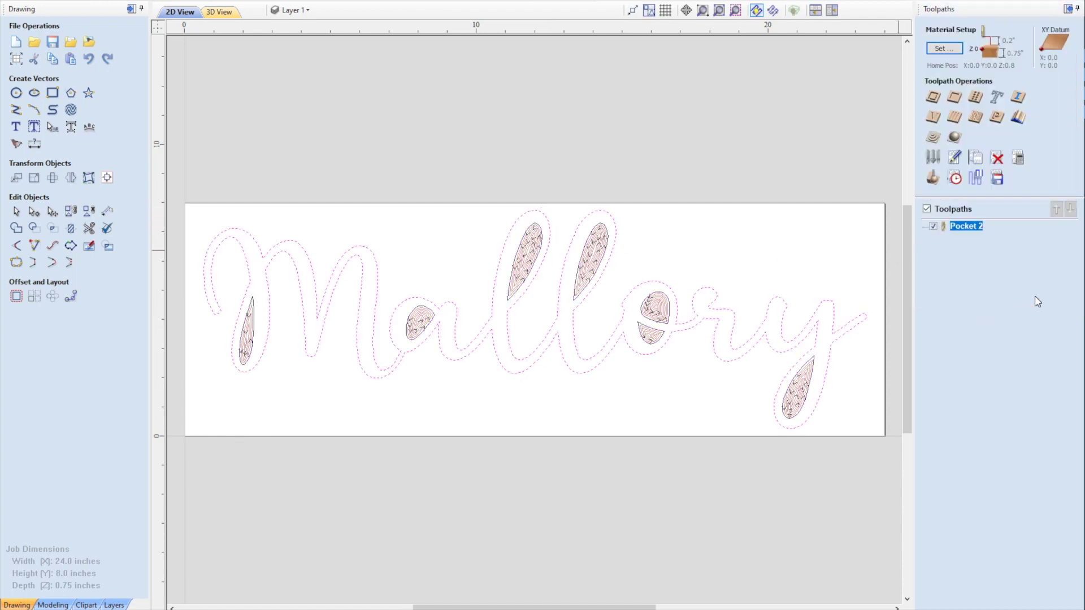
{"action": "left_click", "coordinate": [932, 100]}
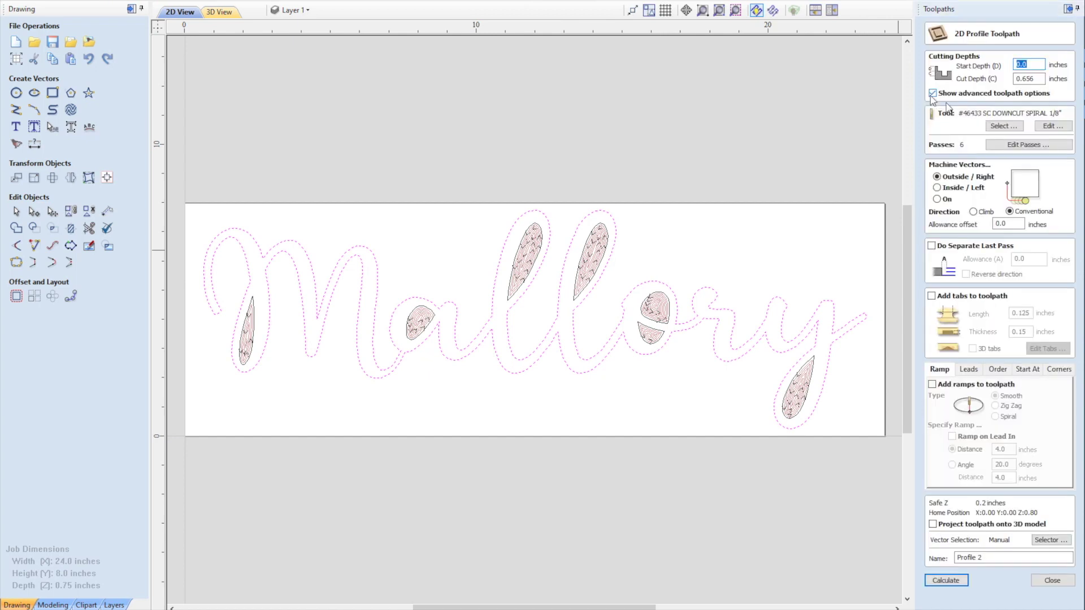
{"action": "double_click", "coordinate": [1041, 78]}
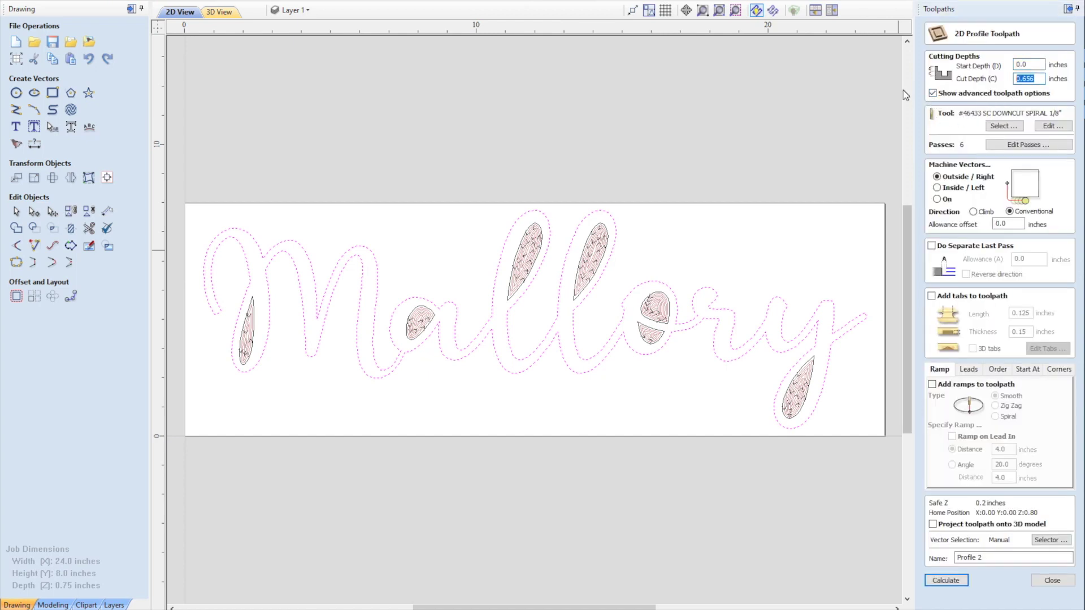
{"action": "type", "text": ".76"}
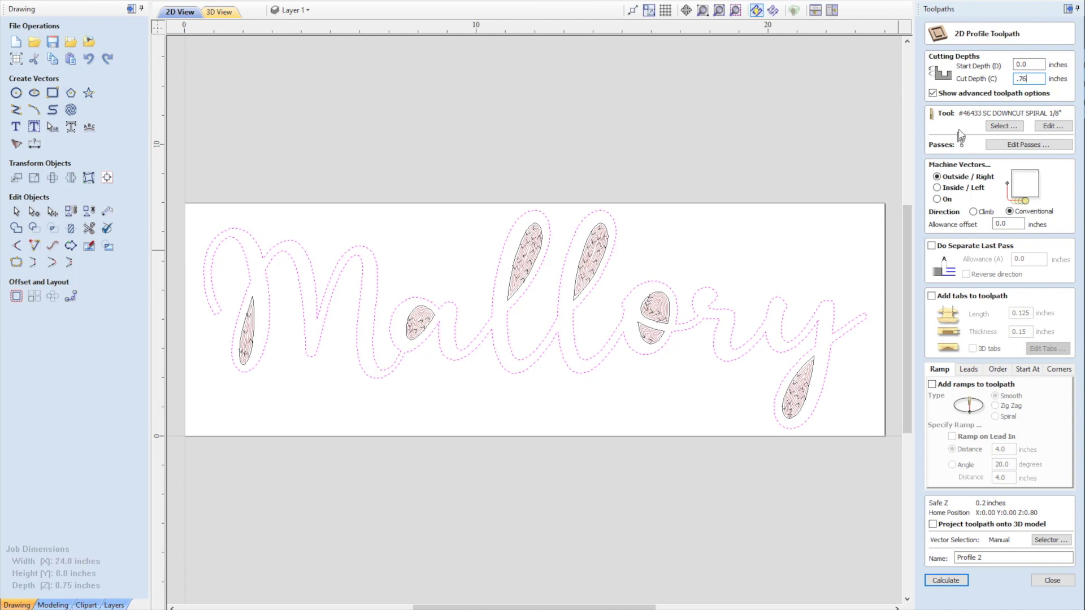
Set the profile toolpath's number of passes to 5 in its pass depth settings
{"action": "left_click", "coordinate": [1028, 145]}
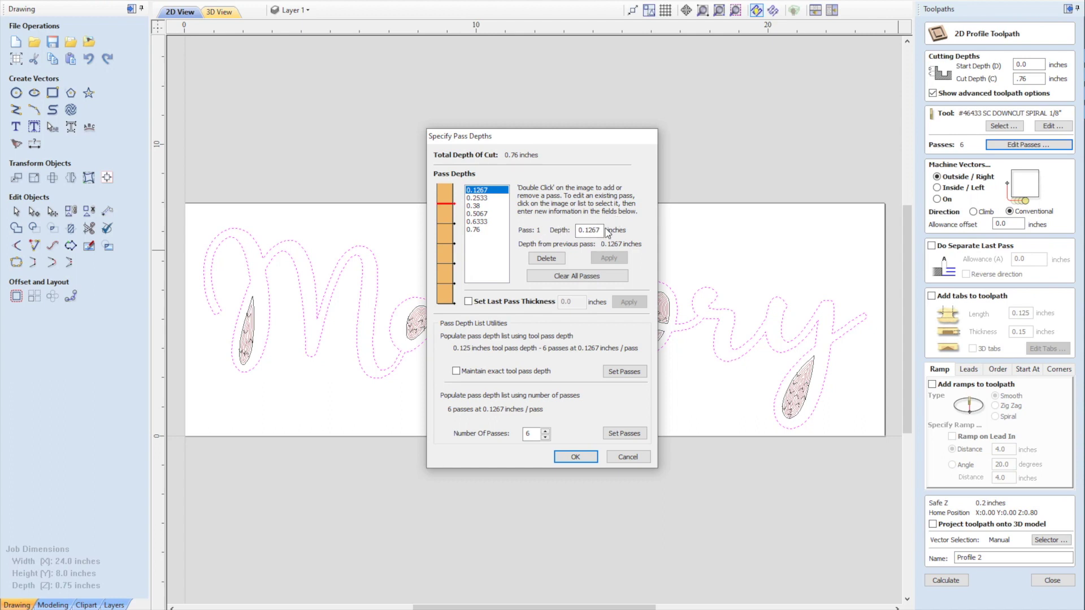
{"action": "left_click_drag", "start_coordinate": [602, 229], "coordinate": [582, 225]}
{"action": "left_click", "coordinate": [545, 438]}
{"action": "left_click", "coordinate": [546, 438]}
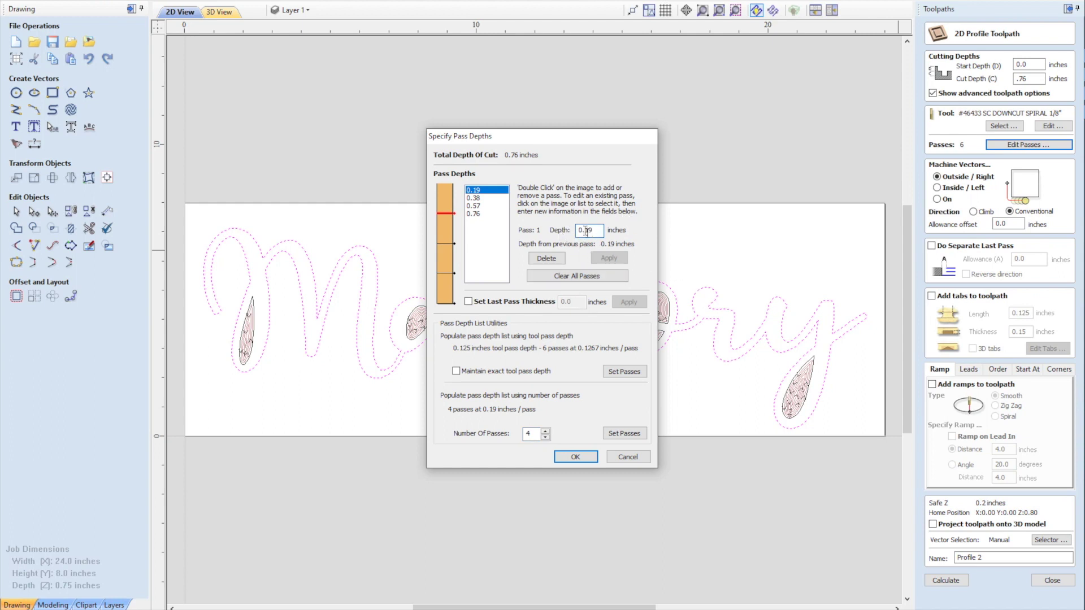
{"action": "left_click", "coordinate": [545, 430]}
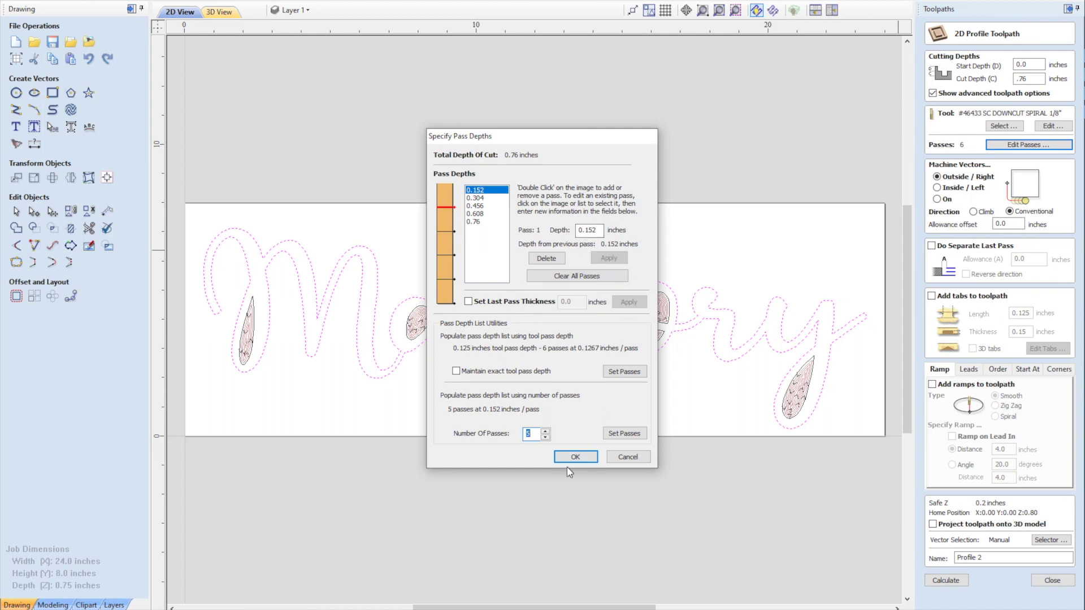
{"action": "left_click", "coordinate": [582, 456]}
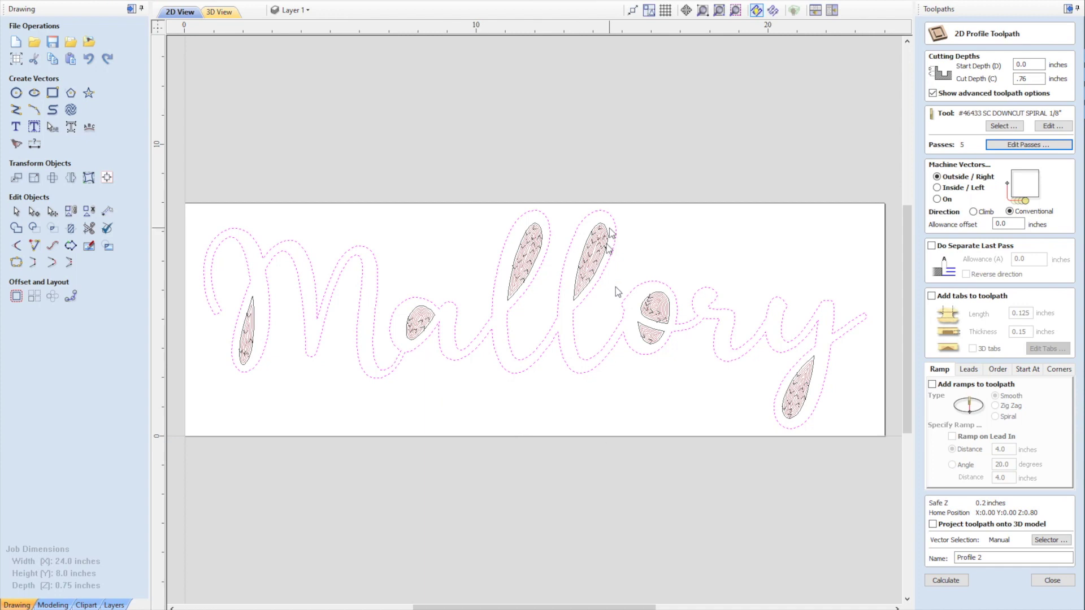
Enable tabs for the profile and place them at the M's first loop, top and bottom, both l's, top and bottom, and the y's bottom
{"action": "left_click", "coordinate": [931, 296]}
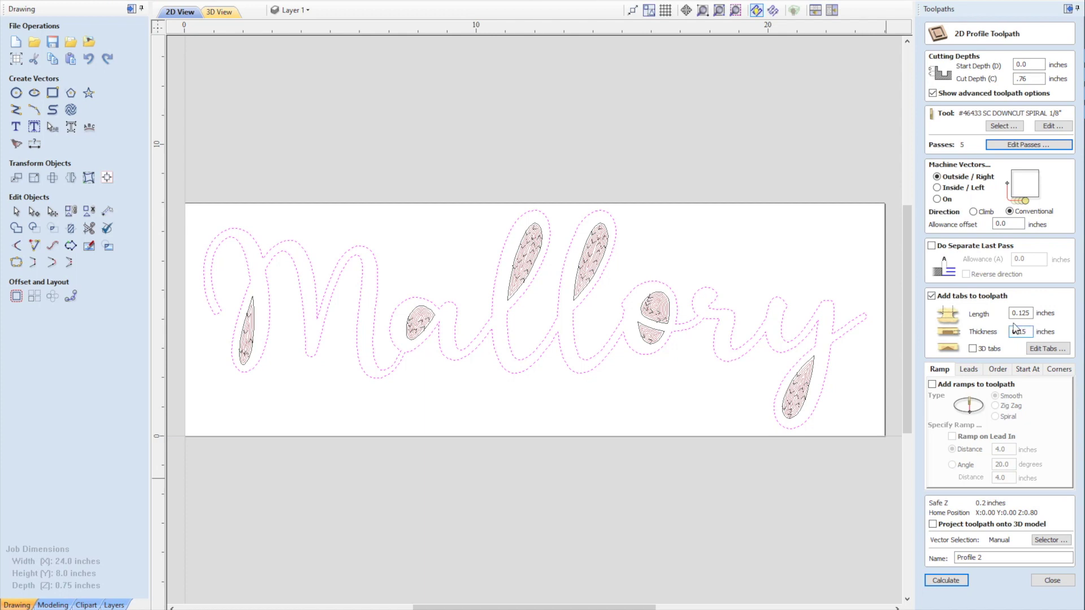
{"action": "left_click", "coordinate": [1048, 348]}
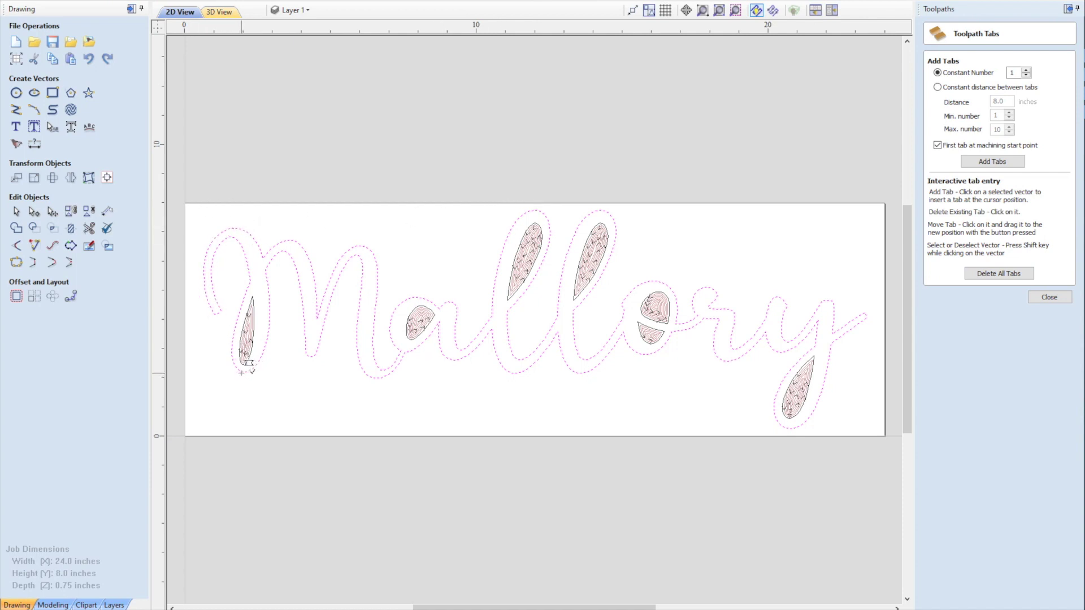
{"action": "left_click", "coordinate": [241, 372]}
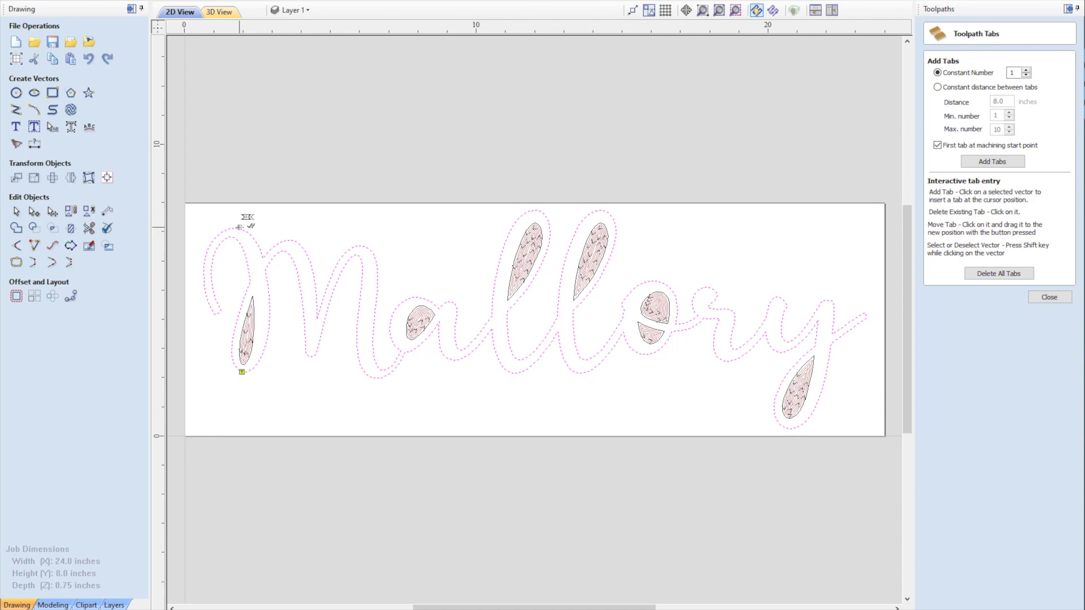
{"action": "left_click", "coordinate": [238, 227]}
{"action": "left_click", "coordinate": [537, 209]}
{"action": "left_click", "coordinate": [602, 210]}
{"action": "left_click", "coordinate": [582, 372]}
{"action": "left_click", "coordinate": [514, 373]}
{"action": "left_click", "coordinate": [1066, 299]}
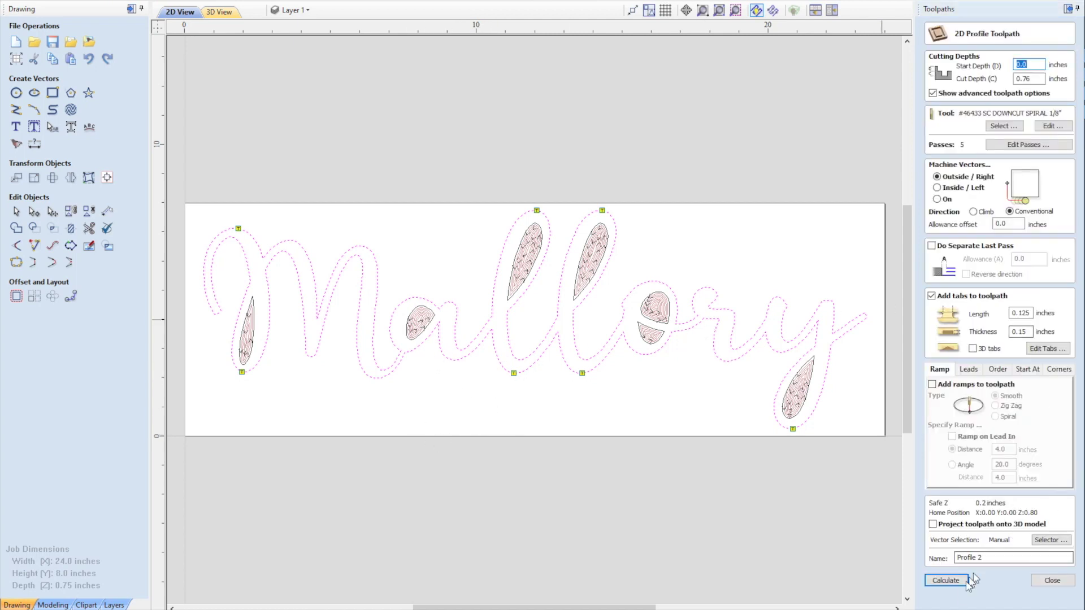
Calculate the outside profile toolpath, accepting the cut through the material, and preview all toolpaths on the board
{"action": "left_click", "coordinate": [961, 580]}
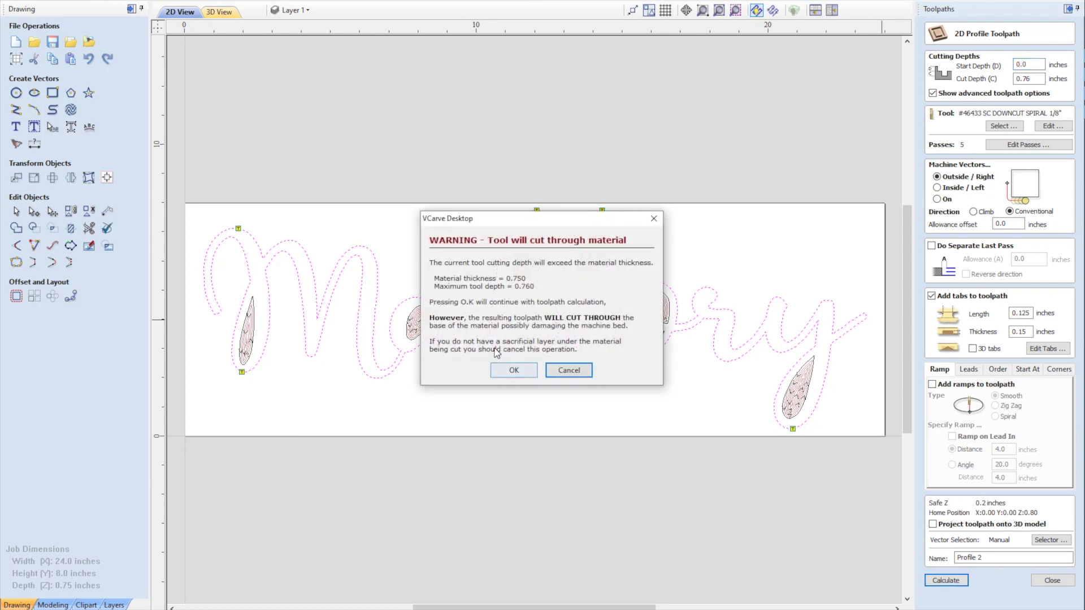
{"action": "left_click", "coordinate": [501, 369]}
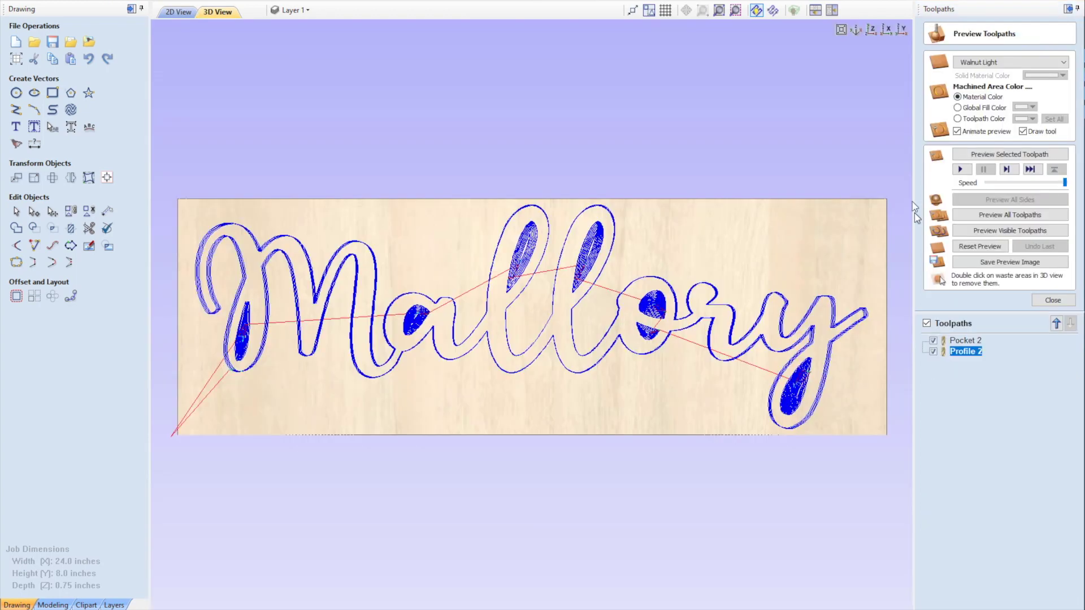
{"action": "left_click", "coordinate": [1006, 216]}
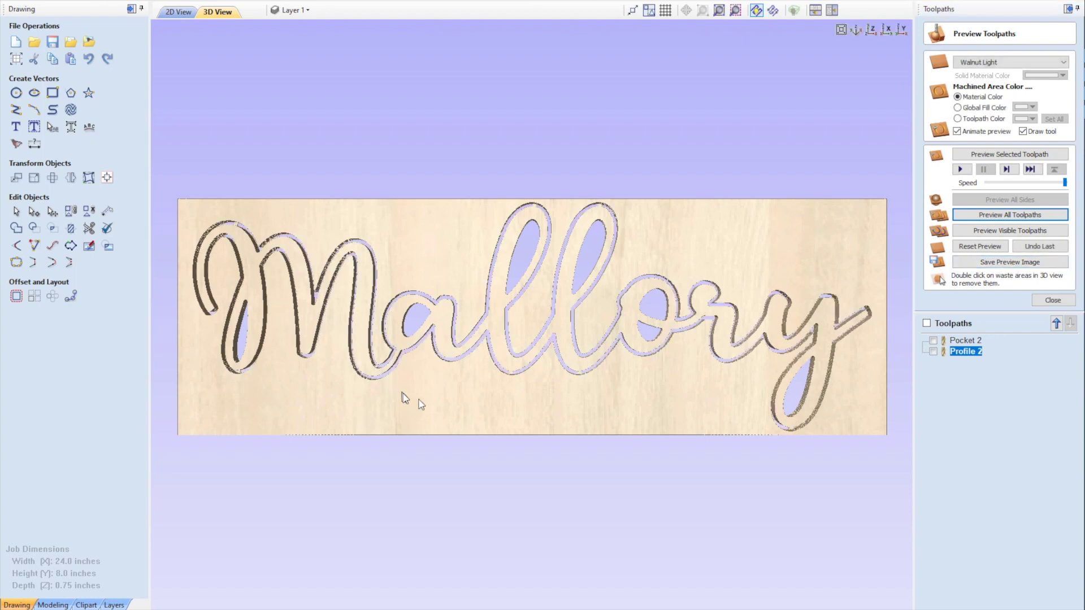
{"action": "left_click_drag", "start_coordinate": [405, 399], "coordinate": [452, 367]}
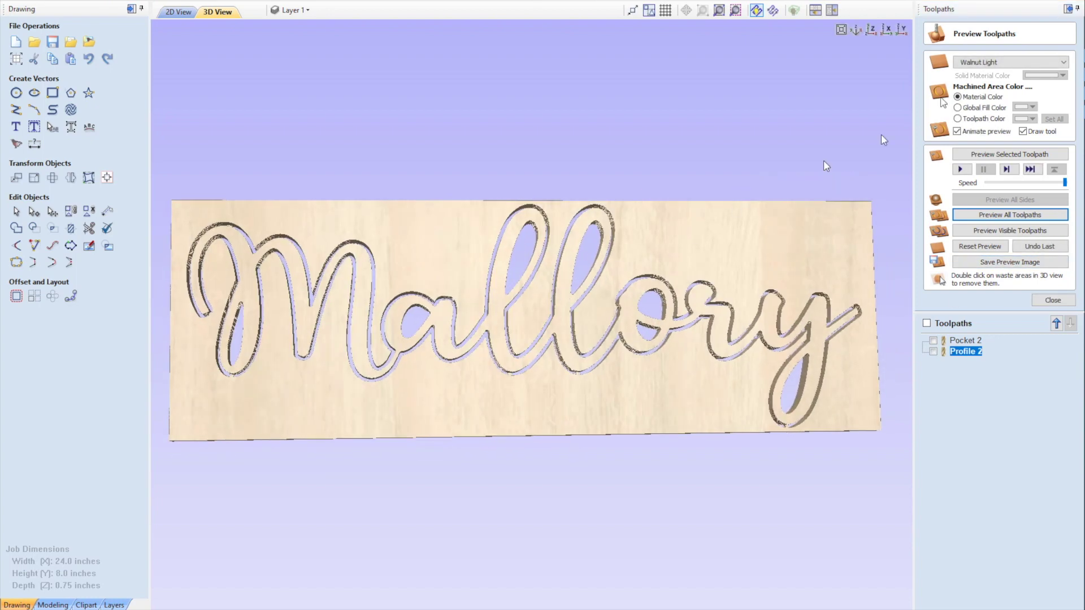
Change the preview material to Dark Wood, inspect the board at an angle and close the toolpath preview
{"action": "left_click", "coordinate": [998, 62]}
{"action": "scroll", "coordinate": [1017, 164], "scroll_direction": "up", "scroll_amount": 8}
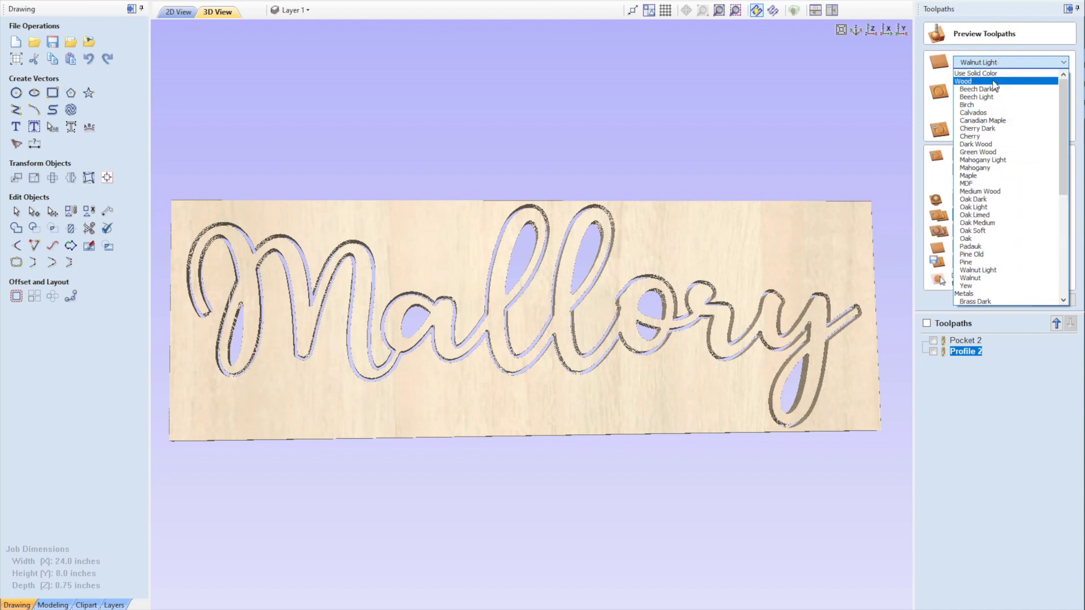
{"action": "left_click", "coordinate": [1003, 144]}
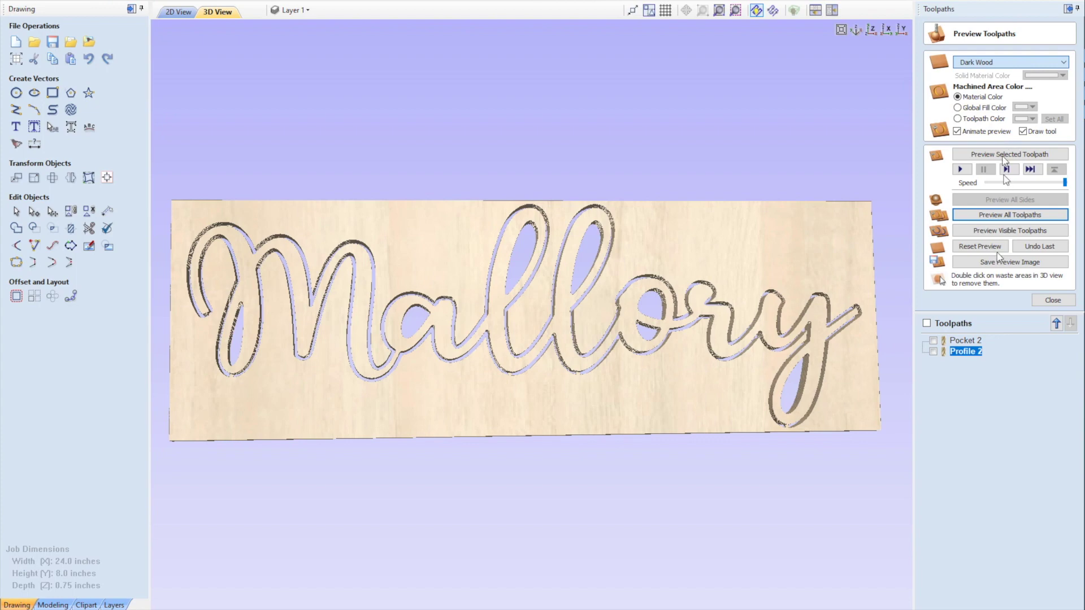
{"action": "left_click_drag", "start_coordinate": [477, 399], "coordinate": [496, 414]}
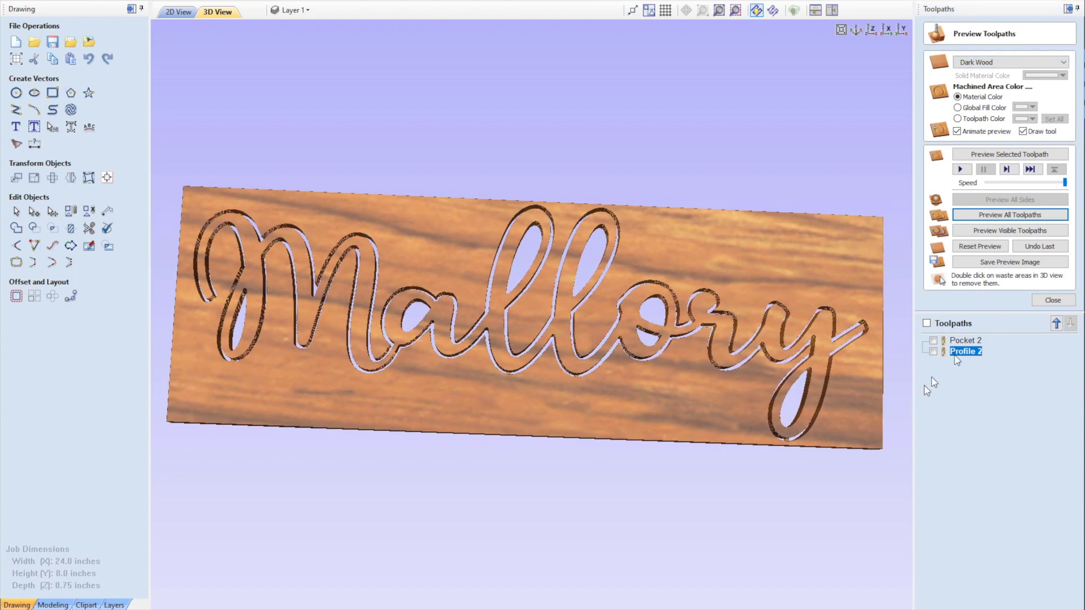
{"action": "left_click", "coordinate": [1048, 305]}
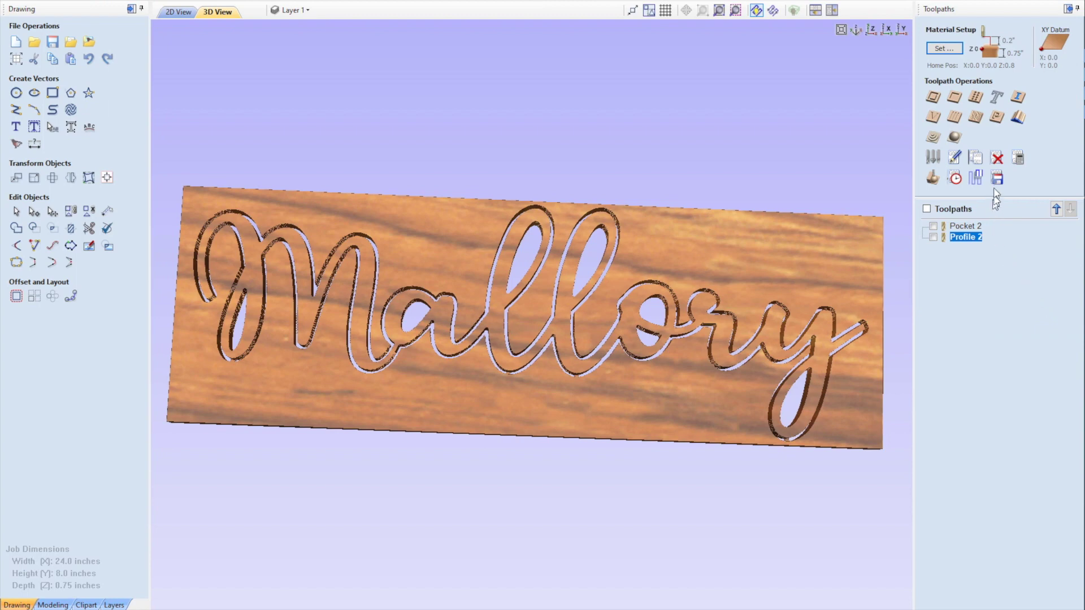
Include both the pocket and profile toolpaths and start saving them to one Shapeoko (inch) file
{"action": "left_click", "coordinate": [926, 209]}
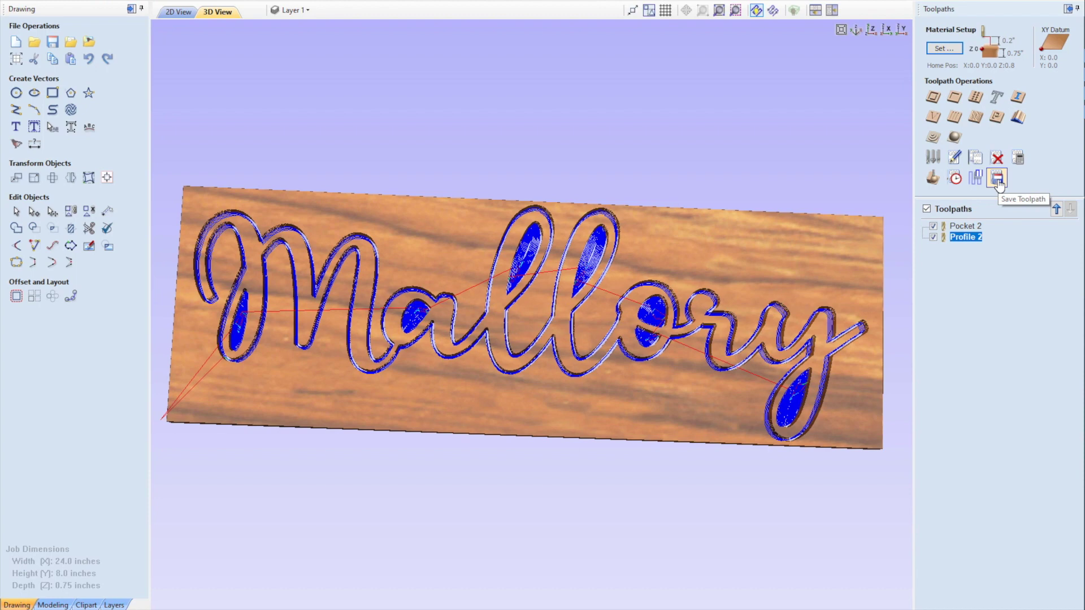
{"action": "left_click", "coordinate": [997, 179]}
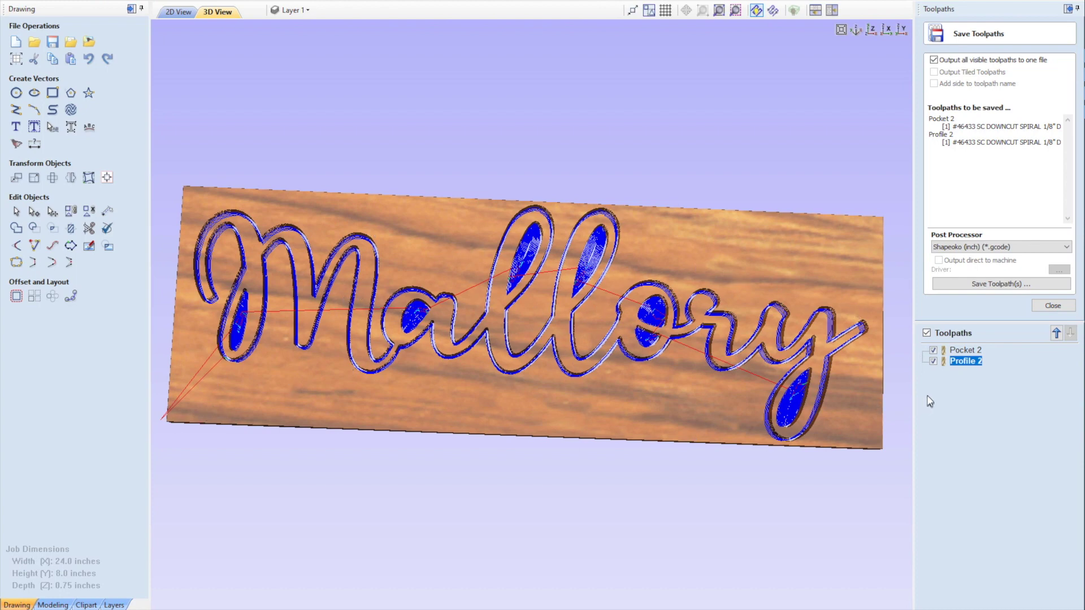
{"action": "left_click", "coordinate": [997, 283]}
Save the combined toolpaths as Pocket 2.gcode in the name sign's own project folder inside the CNC folder
{"action": "left_click", "coordinate": [349, 158]}
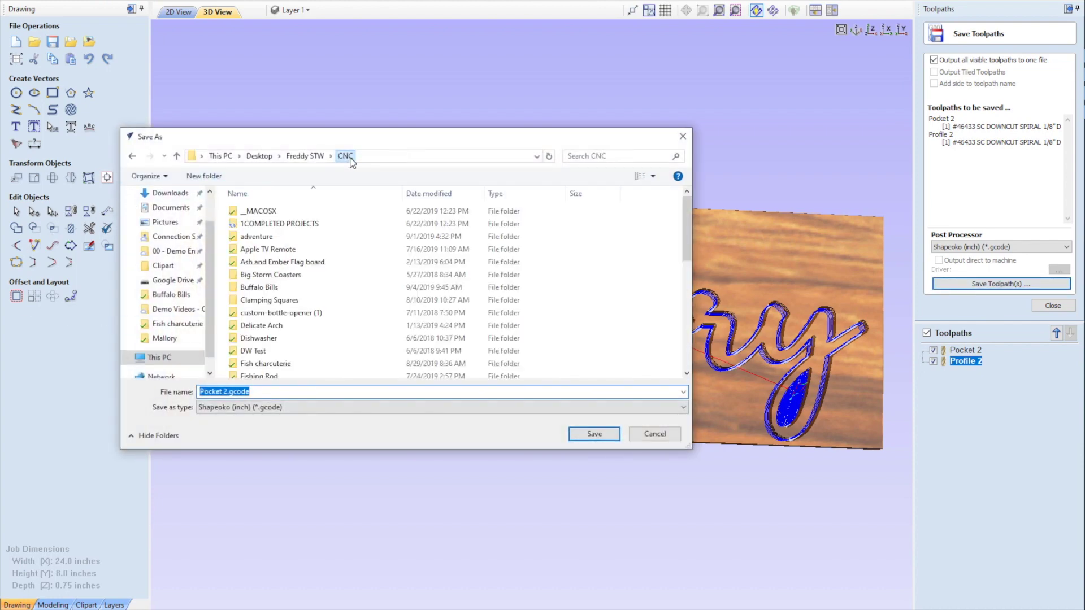
{"action": "scroll", "coordinate": [277, 265], "scroll_direction": "down", "scroll_amount": 2}
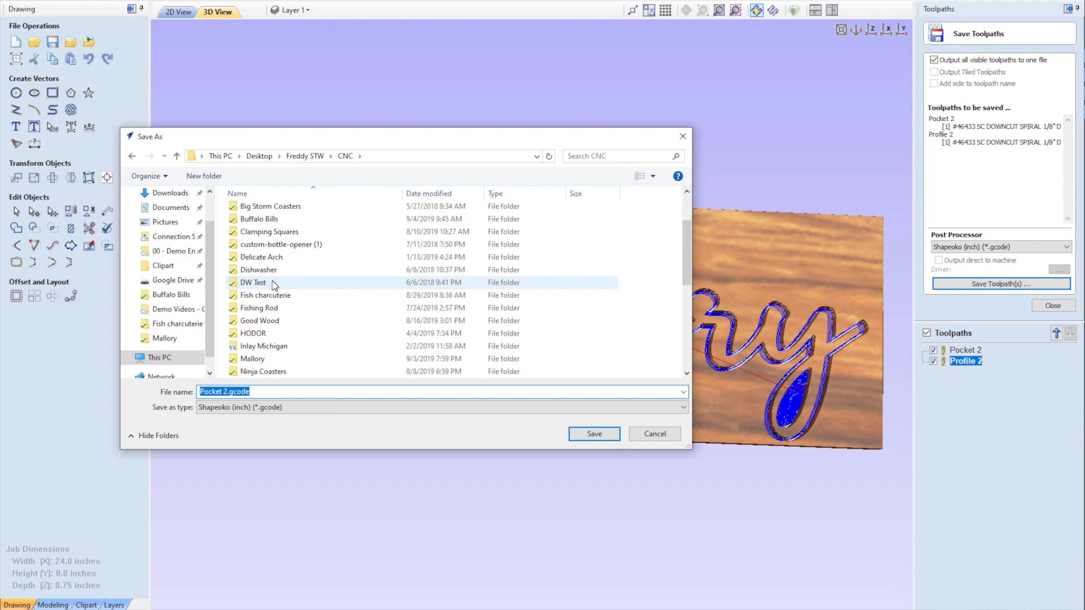
{"action": "scroll", "coordinate": [275, 286], "scroll_direction": "down", "scroll_amount": 2}
{"action": "scroll", "coordinate": [282, 317], "scroll_direction": "up", "scroll_amount": 3}
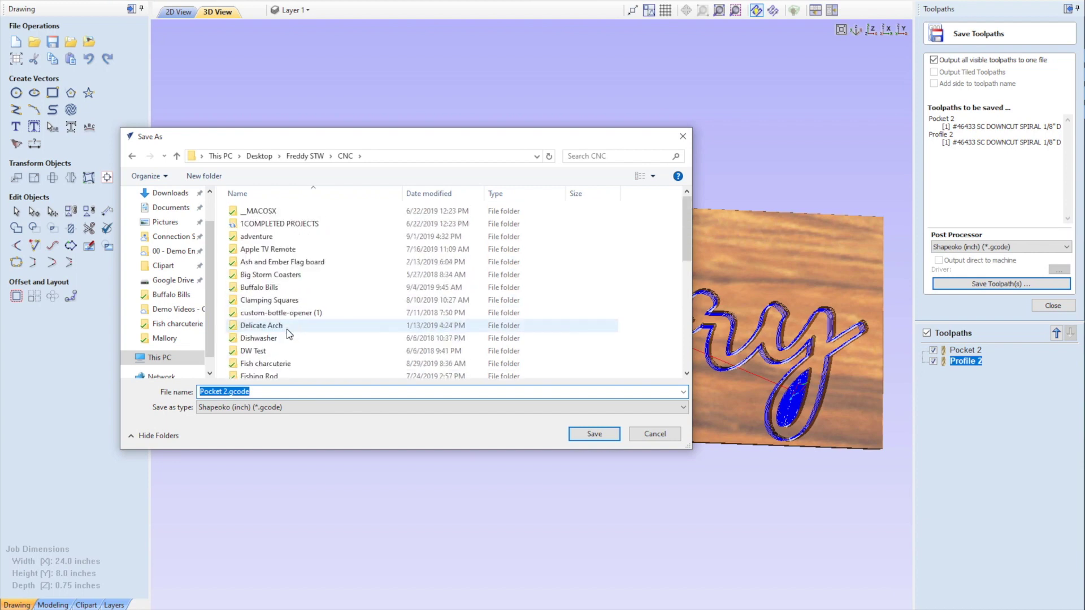
{"action": "scroll", "coordinate": [287, 329], "scroll_direction": "down", "scroll_amount": 6}
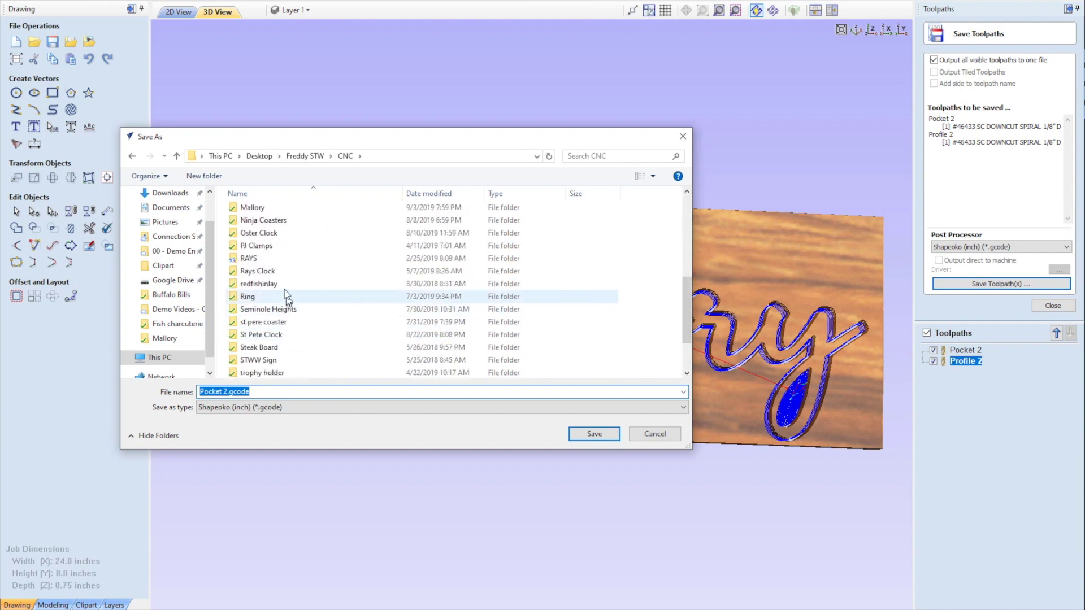
{"action": "double_click", "coordinate": [265, 208]}
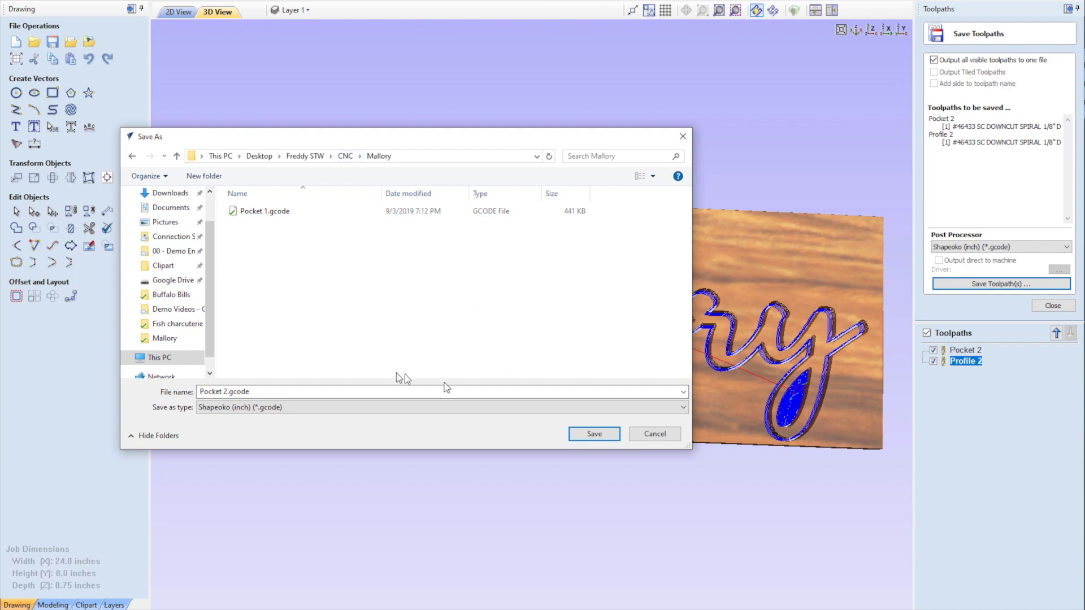
{"action": "left_click", "coordinate": [592, 435]}
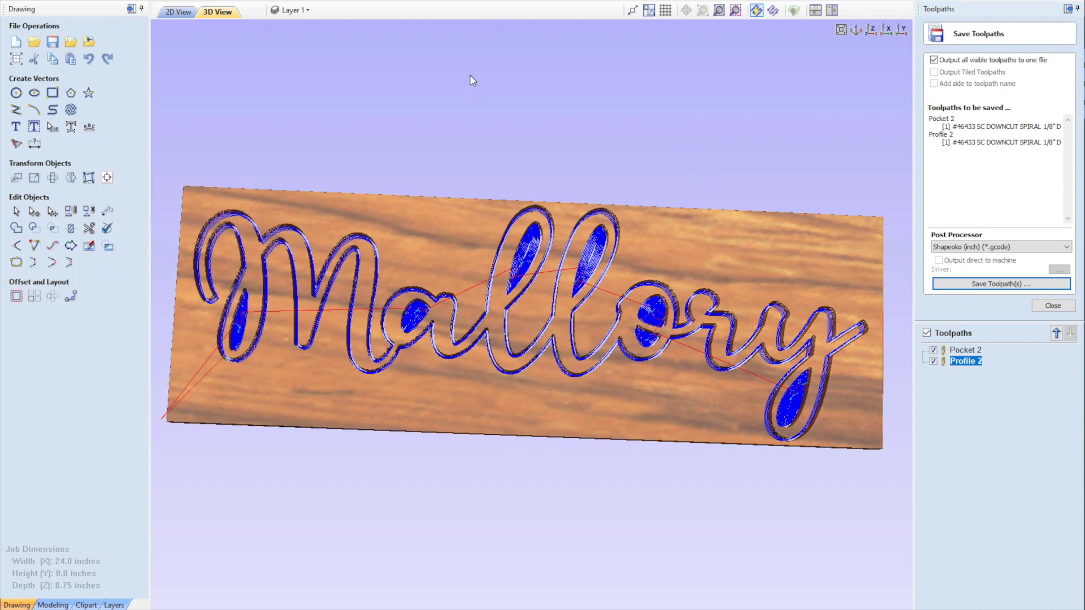